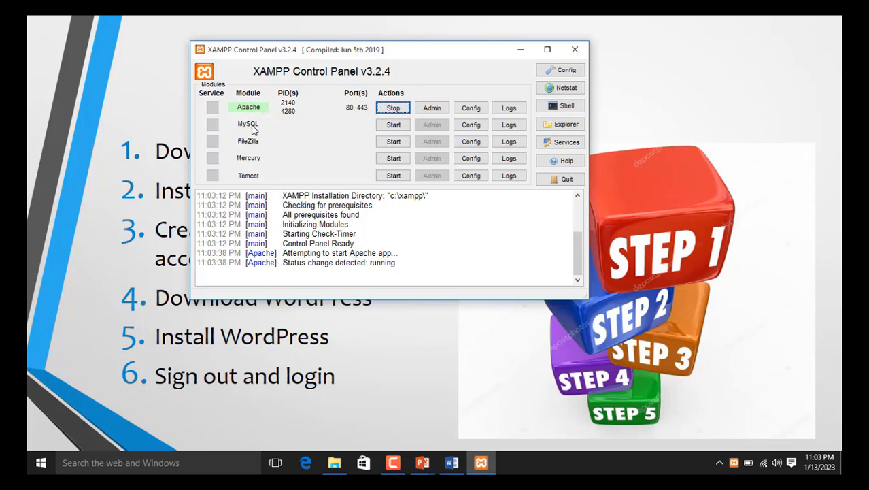
Step: Start the MySQL module in XAMPP, and open localhost/phpmyadmin in Chrome
click(393, 128)
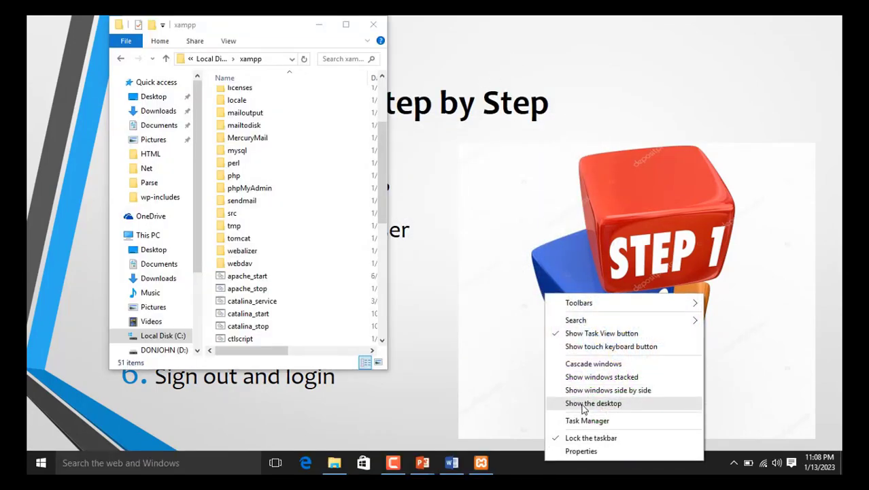
click(582, 404)
double_click(57, 230)
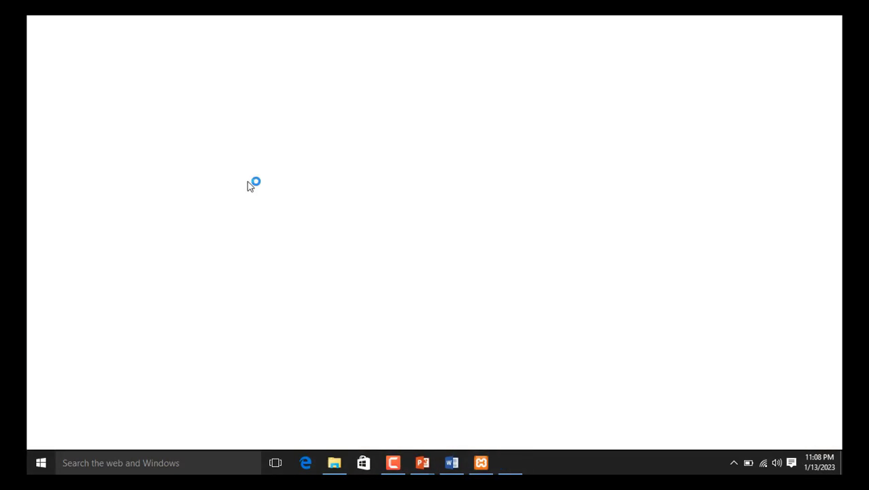
click(164, 45)
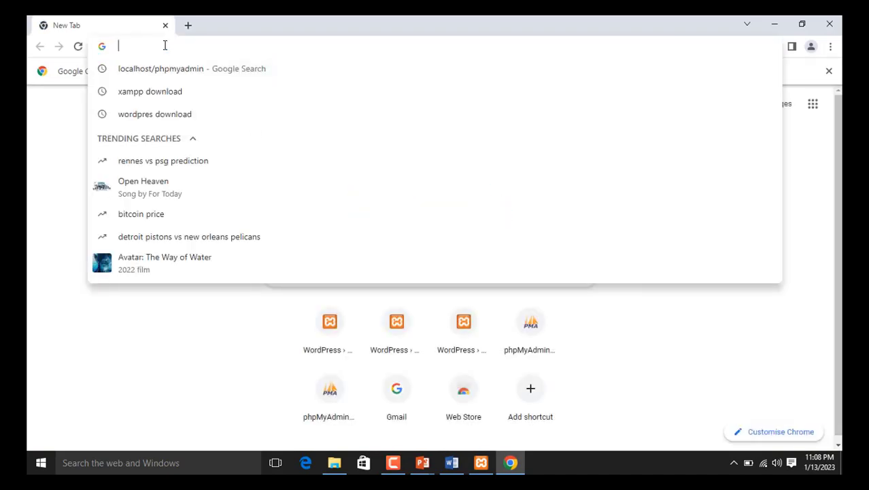
text(localho)
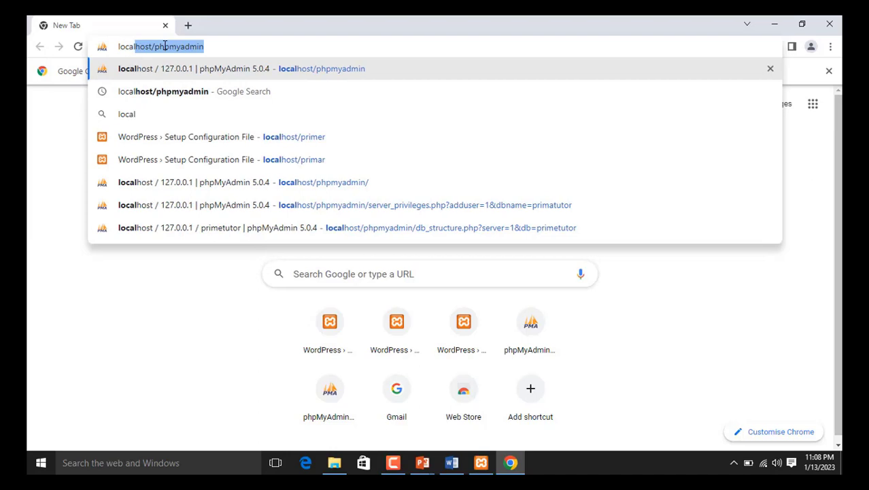
text(st)
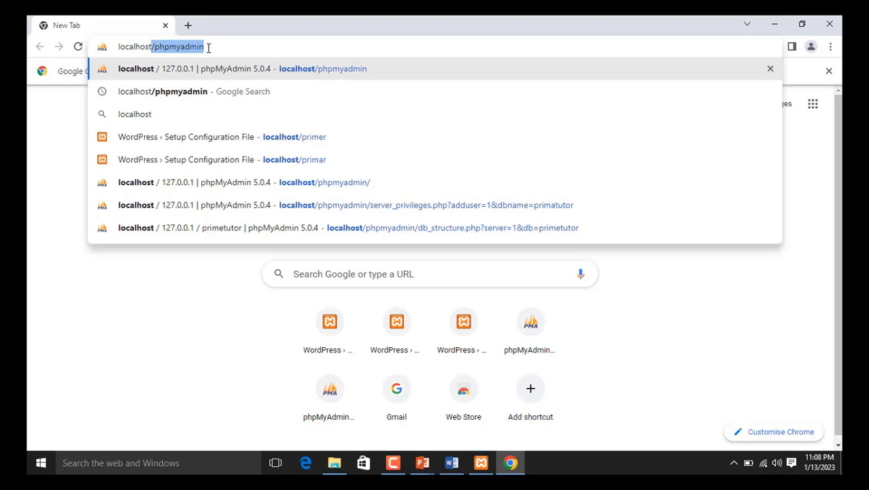
key(Right)
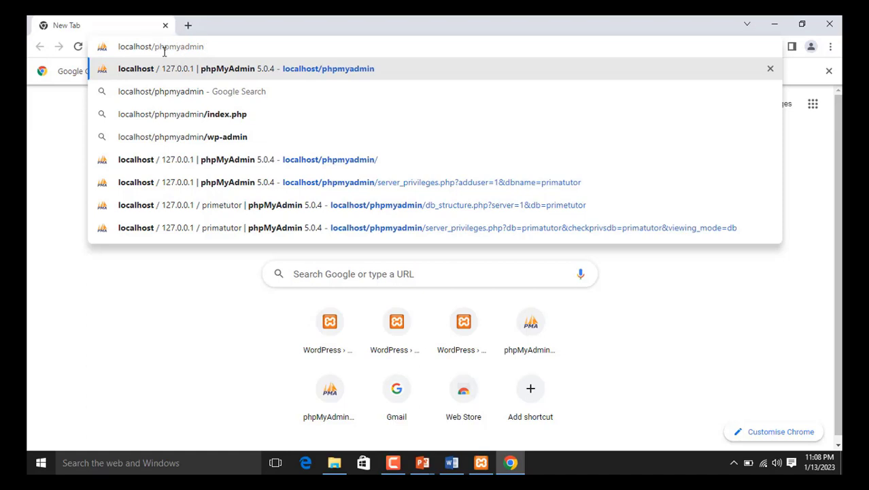
key(Return)
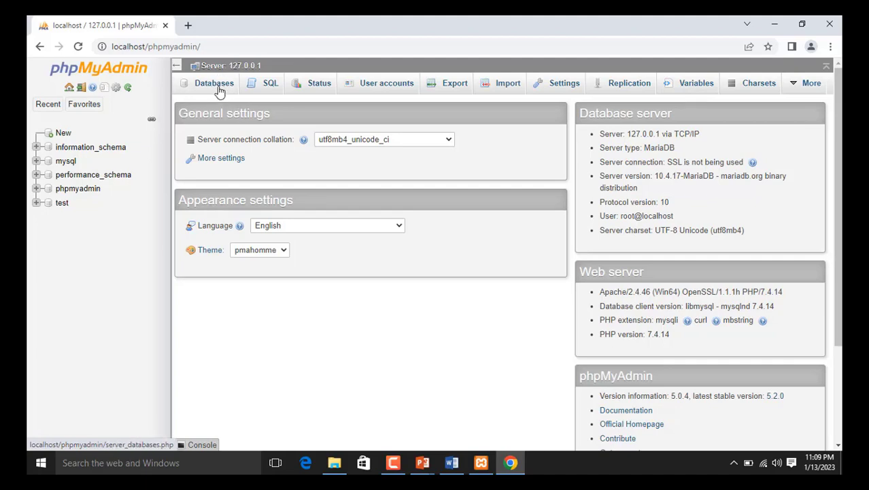
Step: Enter primetutor as the name for a new database in phpMyAdmin and copy the name
click(219, 92)
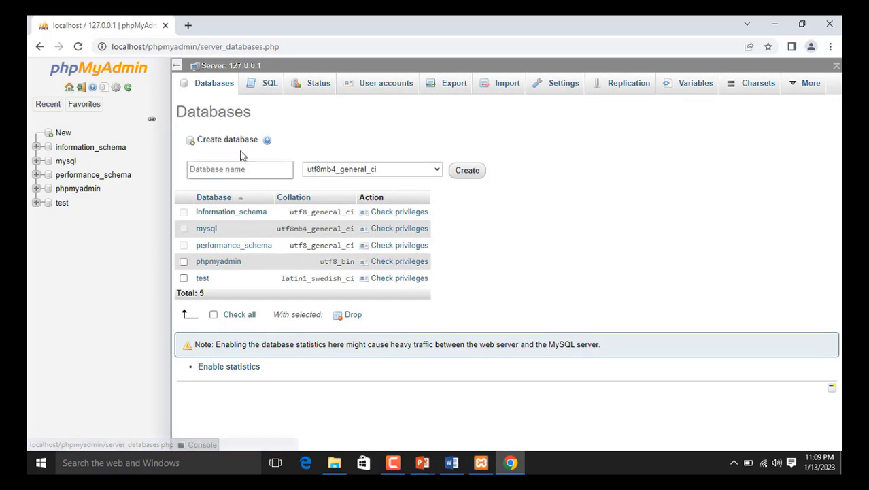
click(235, 169)
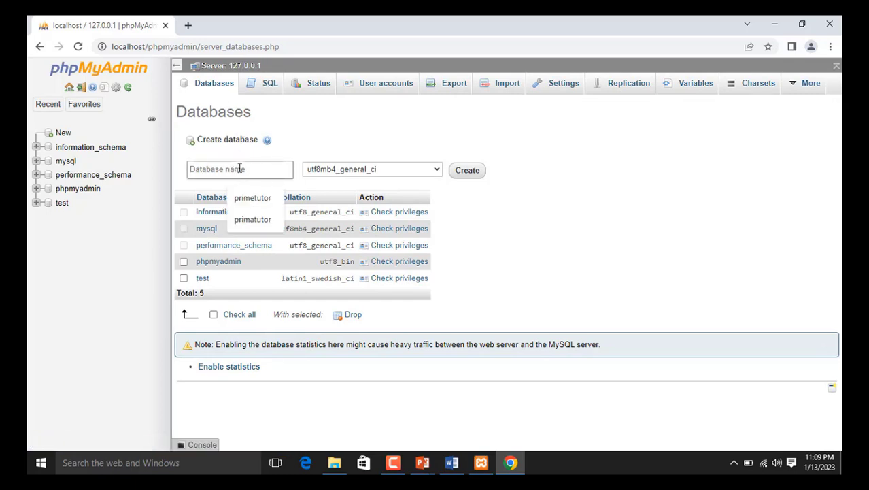
click(263, 201)
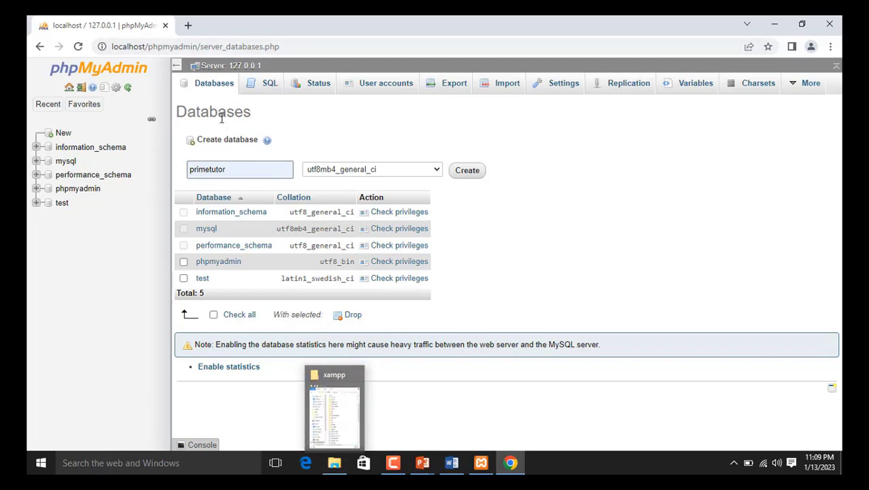
drag(229, 170, 191, 170)
key(ctrl+c)
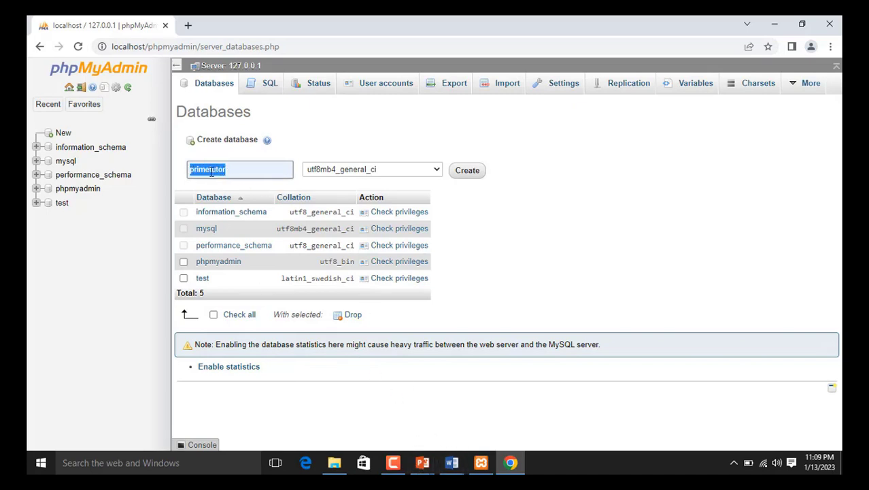
Step: In the Database info document in Word, put Username on its own line under DATABASE and delete the Table Prefix line
click(451, 463)
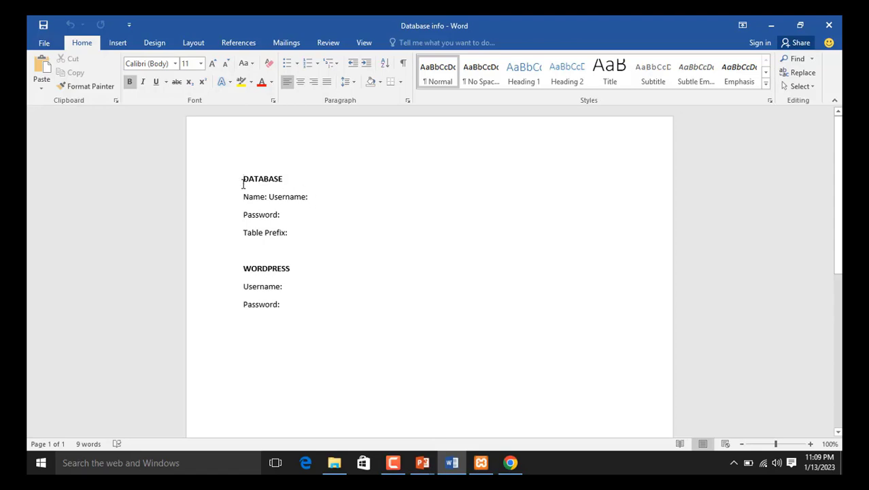
double_click(284, 197)
click(327, 234)
click(270, 197)
key(Return)
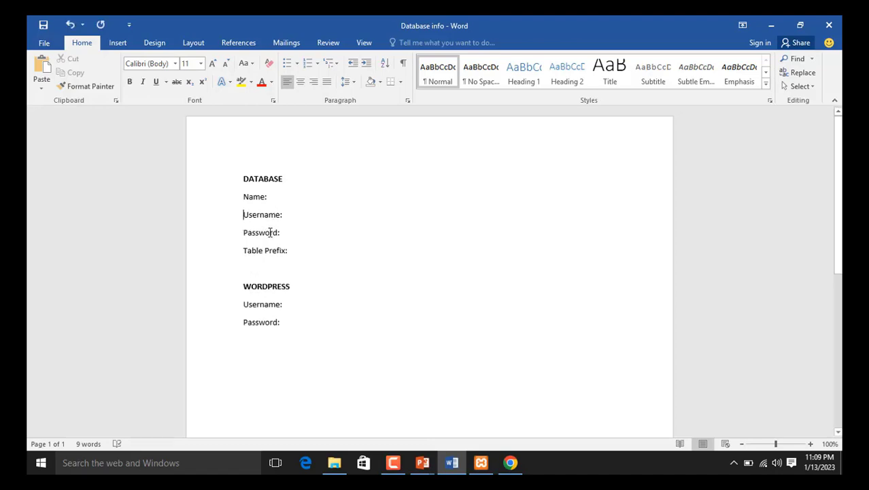
click(278, 198)
drag(298, 250, 241, 257)
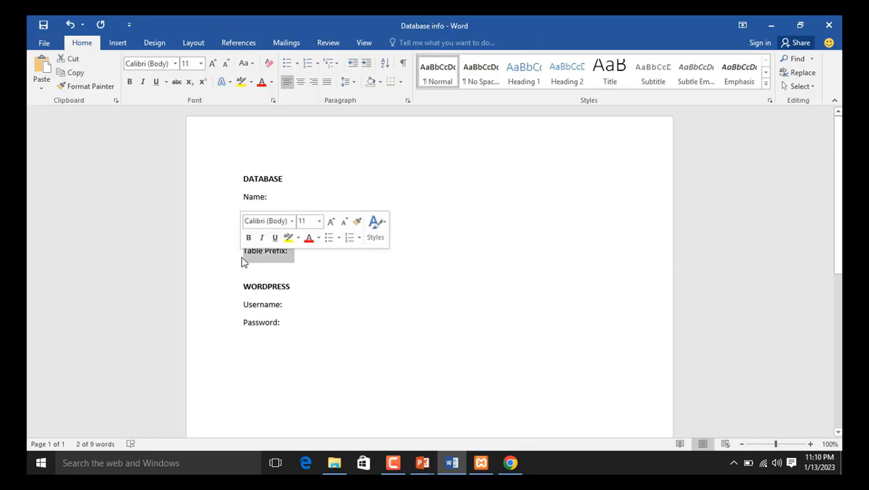
key(BackSpace)
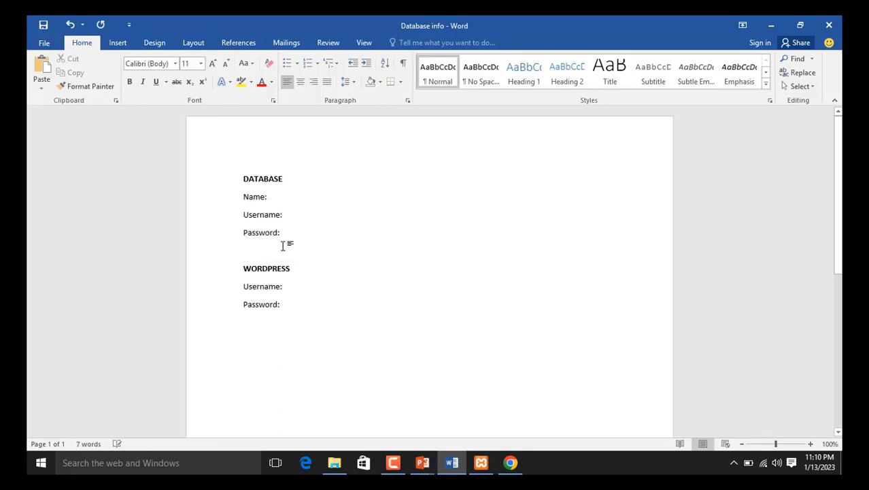
Step: Paste primetutor after Name under DATABASE, save the document and return to phpMyAdmin
click(275, 196)
key(ctrl+v)
key(ctrl+s)
click(771, 25)
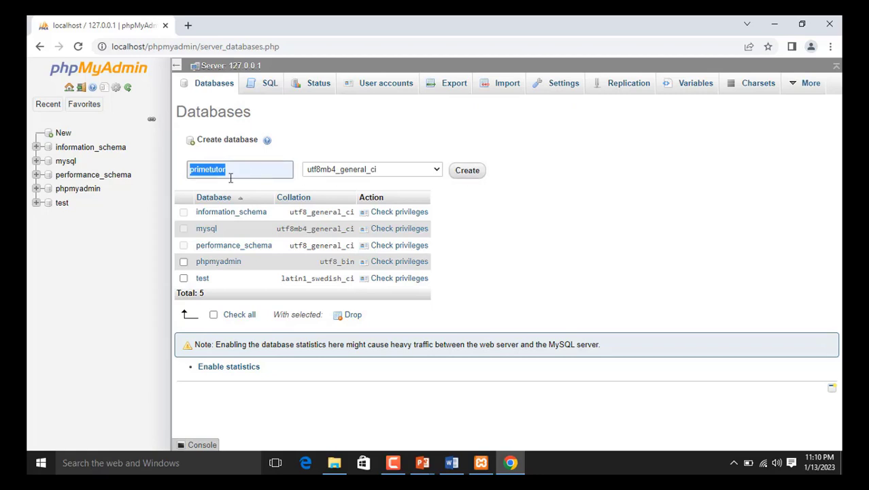
Step: Create the primetutor database and open the form for adding a user account from its privileges
click(472, 175)
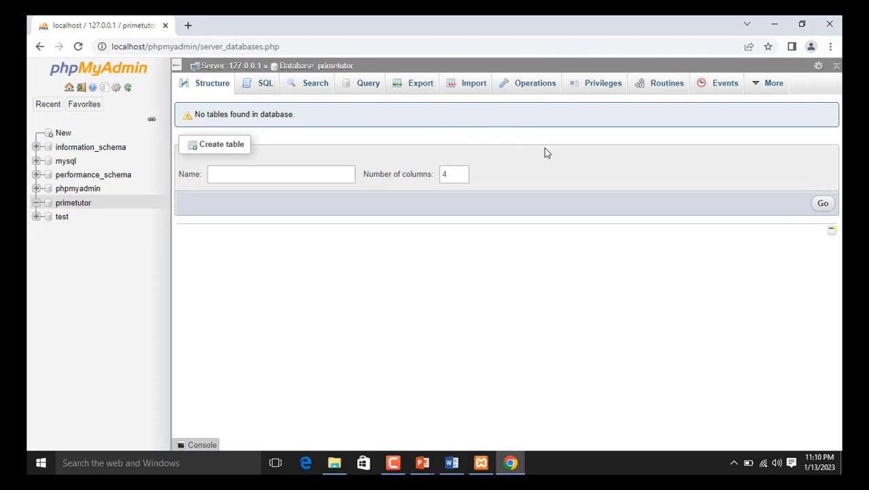
click(601, 86)
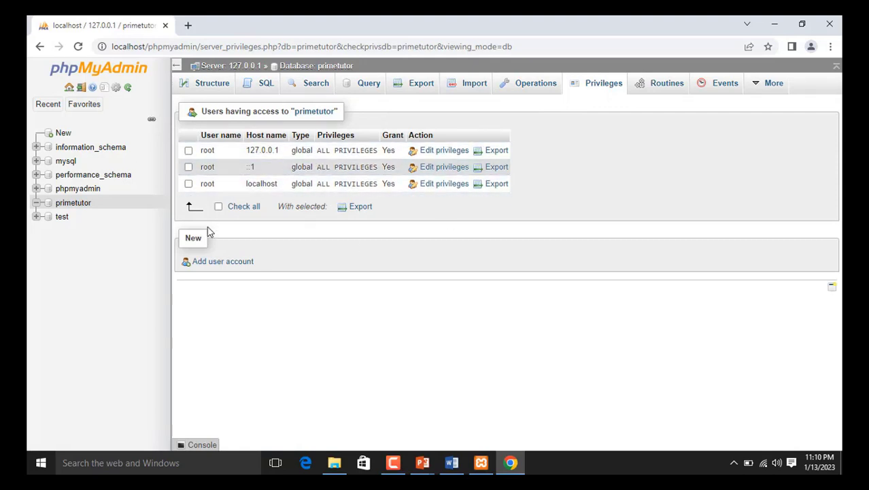
click(233, 262)
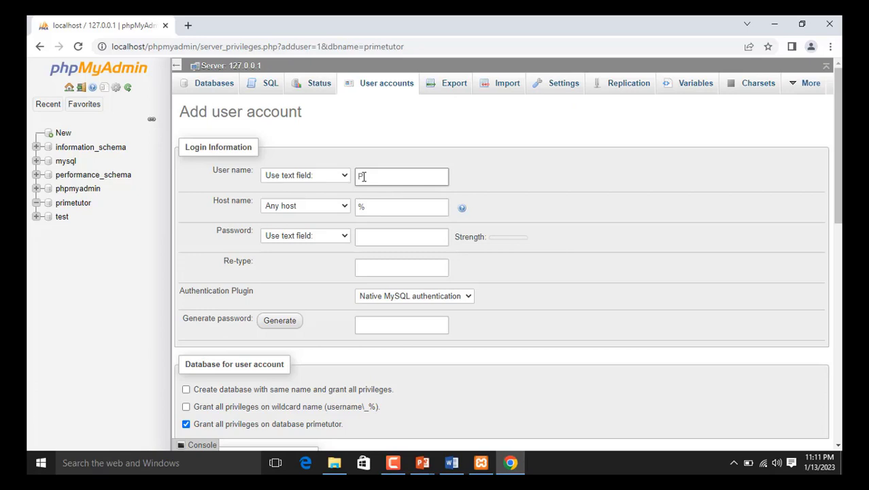
Step: Enter primer as the new account's user name and copy it
text(er)
drag(384, 177, 364, 177)
click(364, 179)
key(BackSpace)
drag(376, 177, 358, 179)
key(ctrl+c)
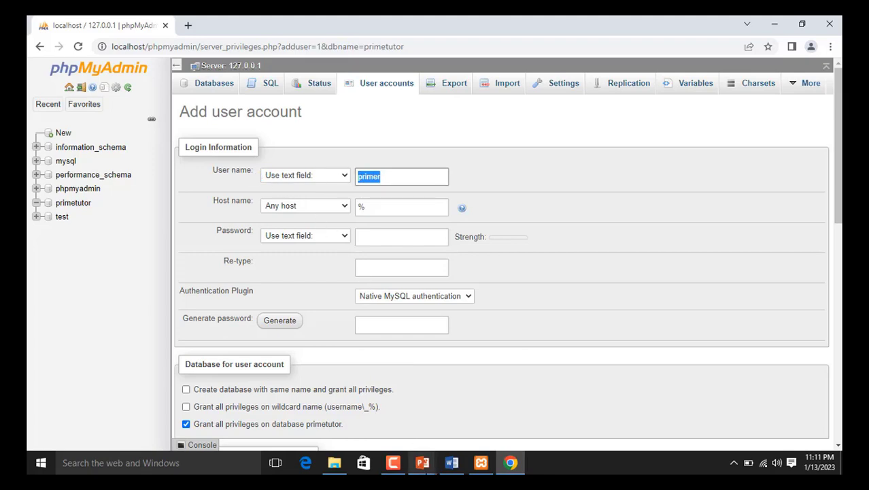
Step: Paste primer after Username under DATABASE in the Word document, save it and return to phpMyAdmin
click(452, 462)
click(290, 213)
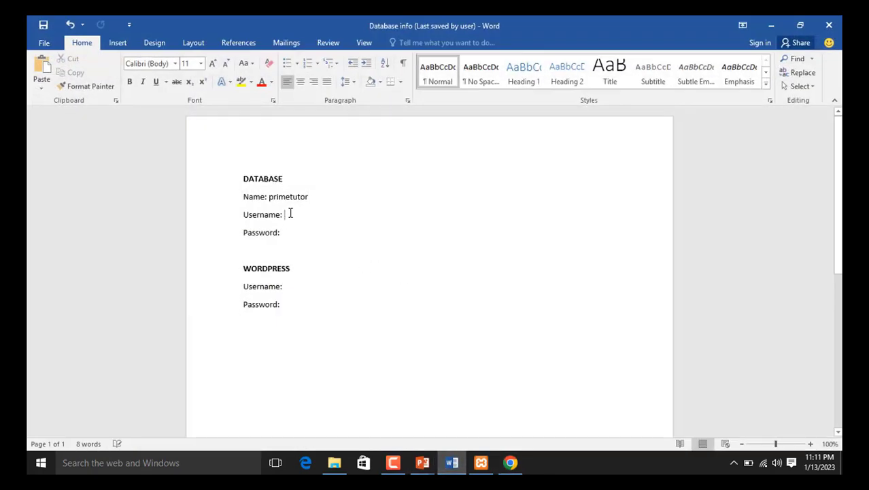
key(ctrl+v)
key(ctrl+s)
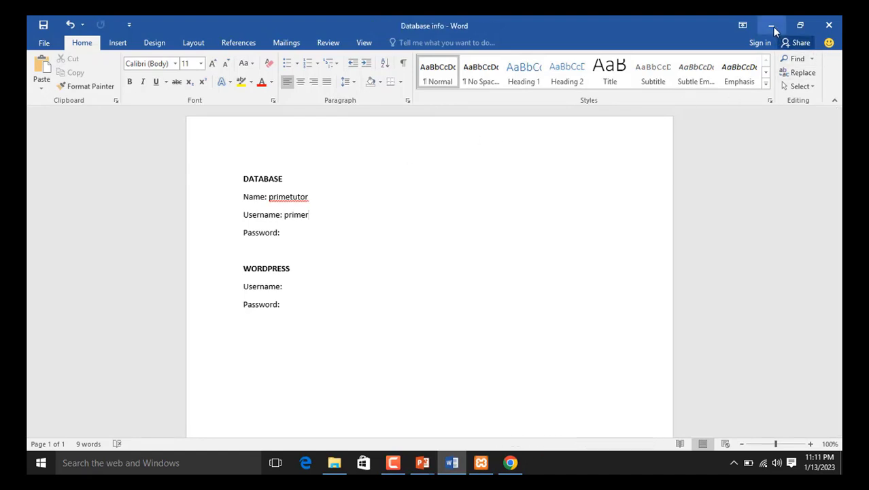
click(772, 27)
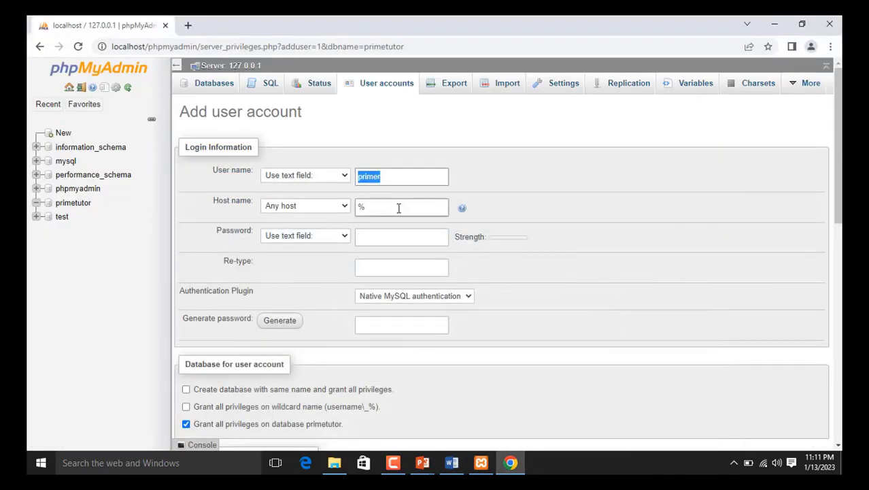
Step: Set the new account's host name to Local
click(343, 208)
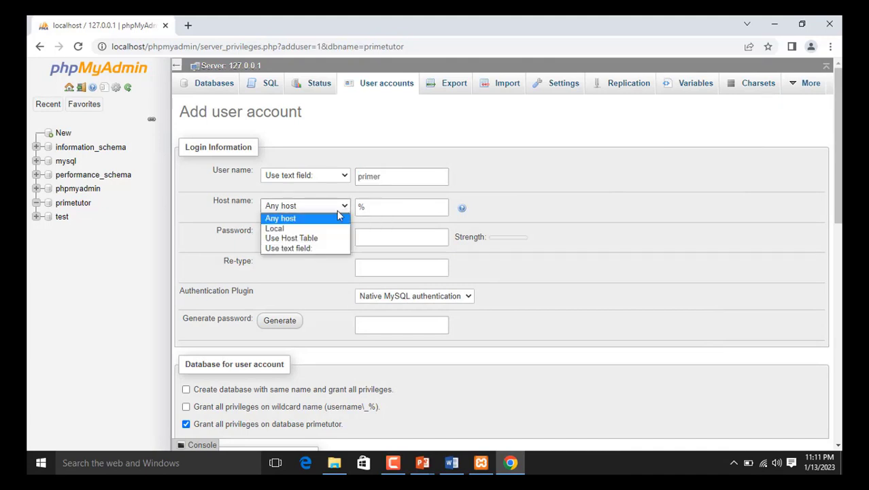
click(301, 229)
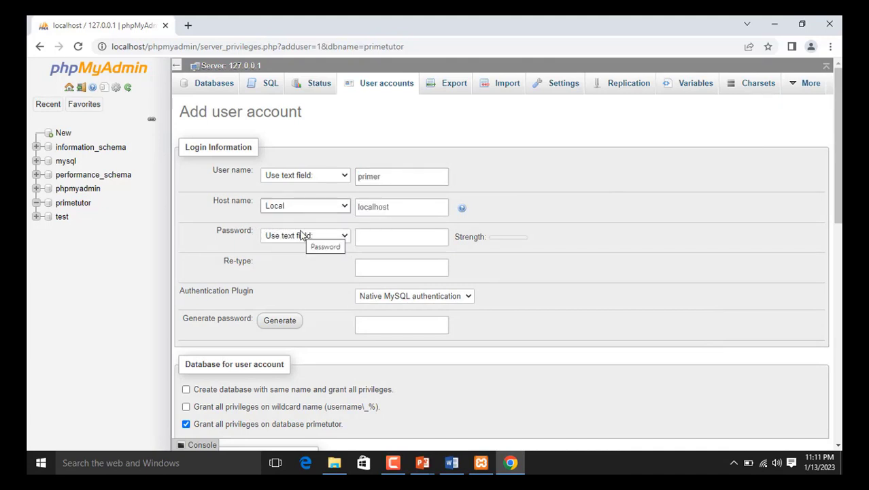
click(363, 215)
Step: Generate a password for the new account and select the generated password for copying
click(275, 322)
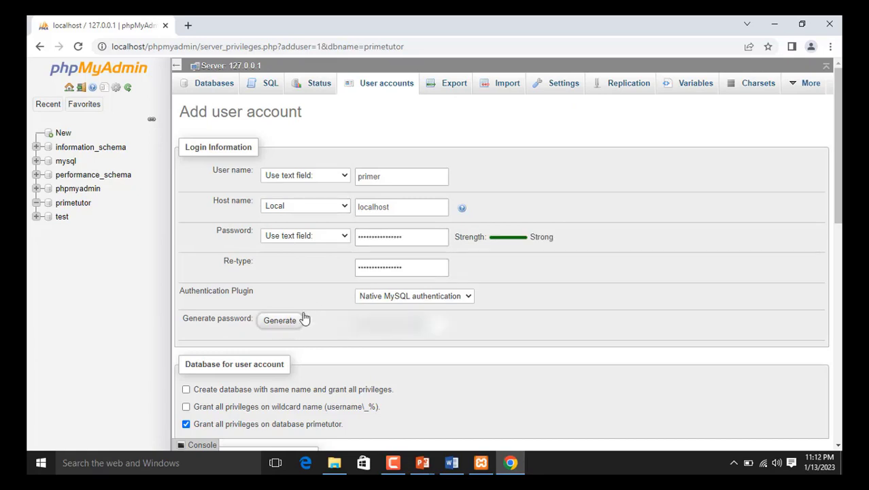
click(280, 324)
drag(430, 324, 356, 324)
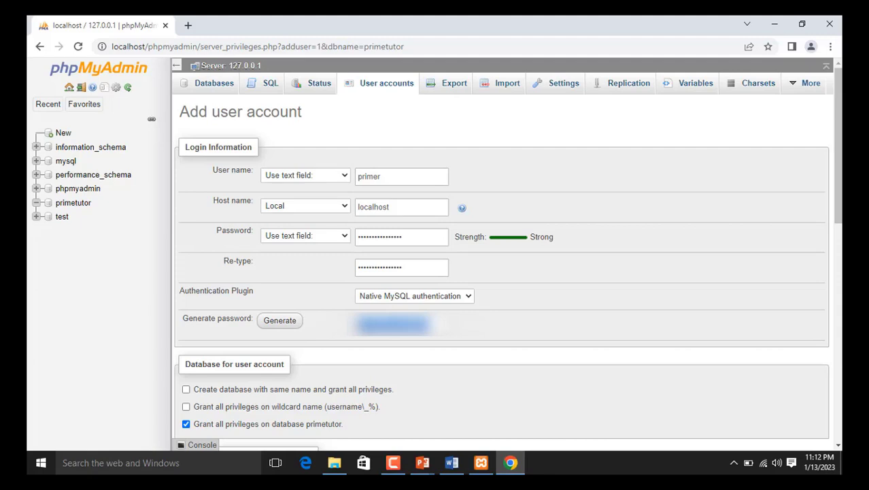
Step: Paste the generated password after Password under DATABASE in the Word document and return to phpMyAdmin
click(452, 462)
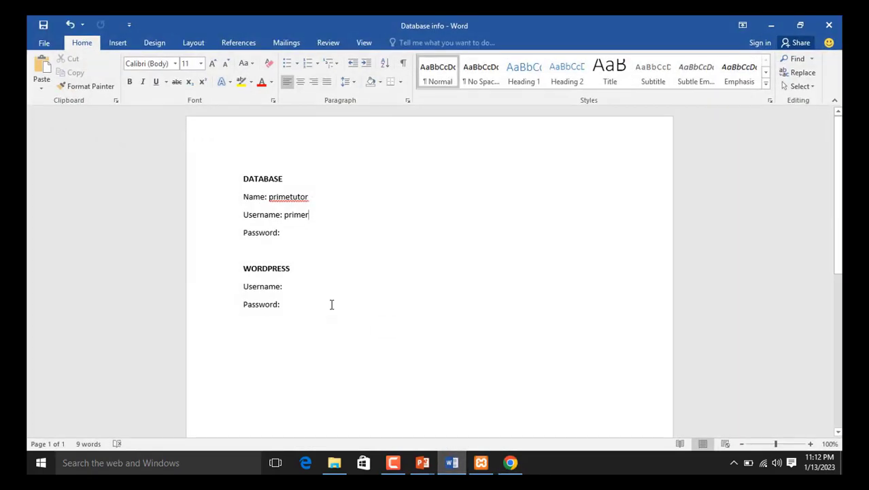
click(311, 234)
key(ctrl+v)
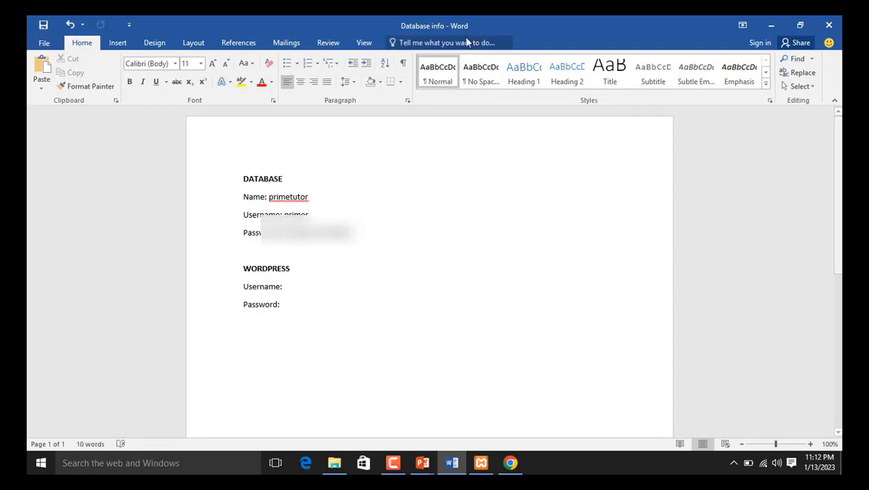
click(770, 28)
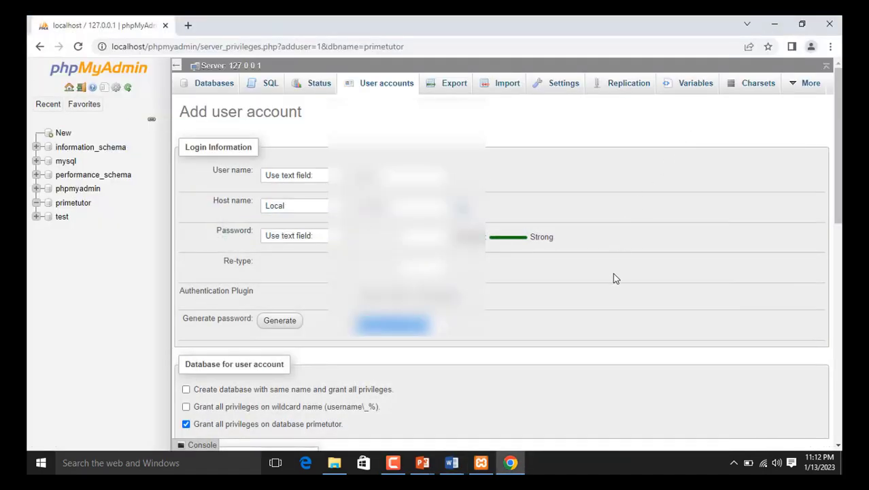
Step: Grant the new user account all global privileges
scroll(614, 278, down, 3)
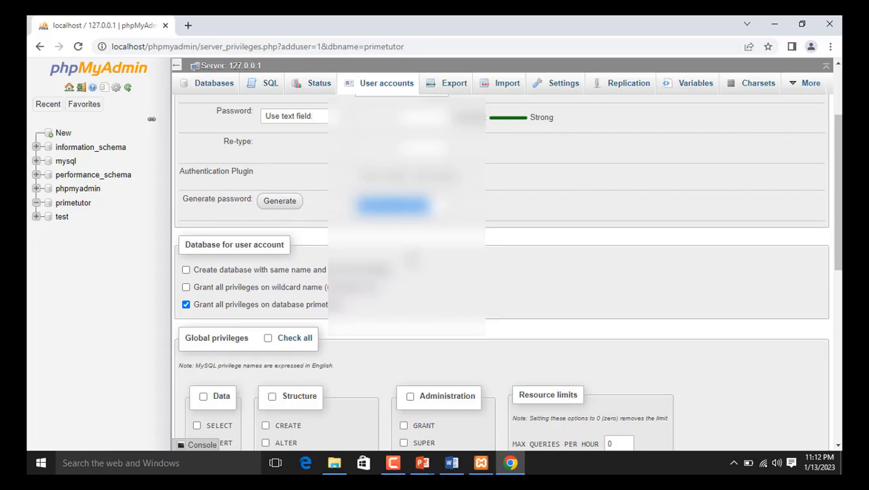
scroll(401, 272, down, 2)
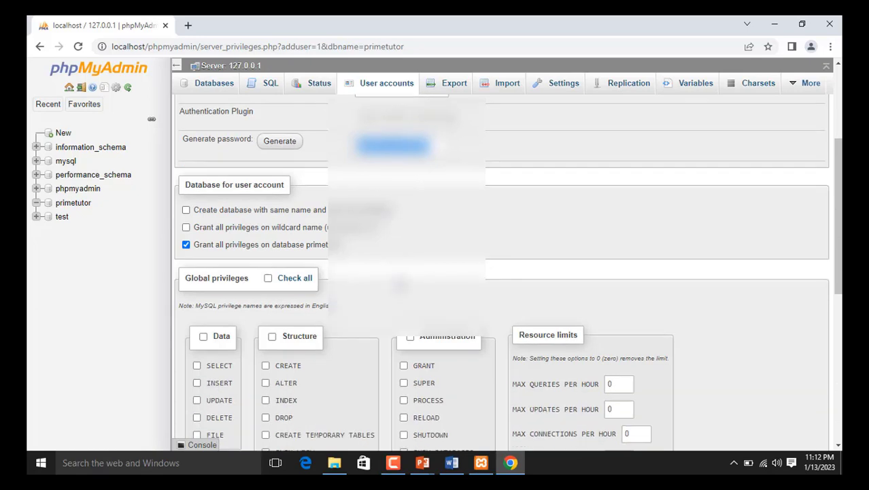
scroll(402, 283, down, 2)
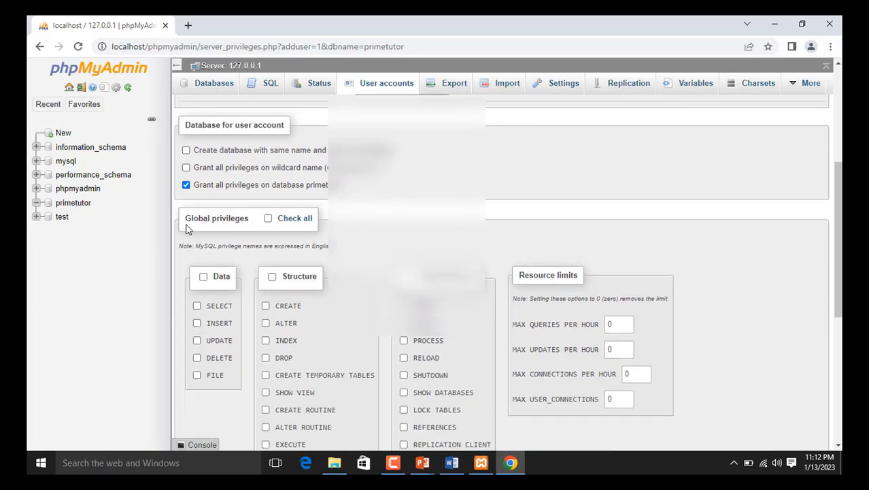
click(267, 218)
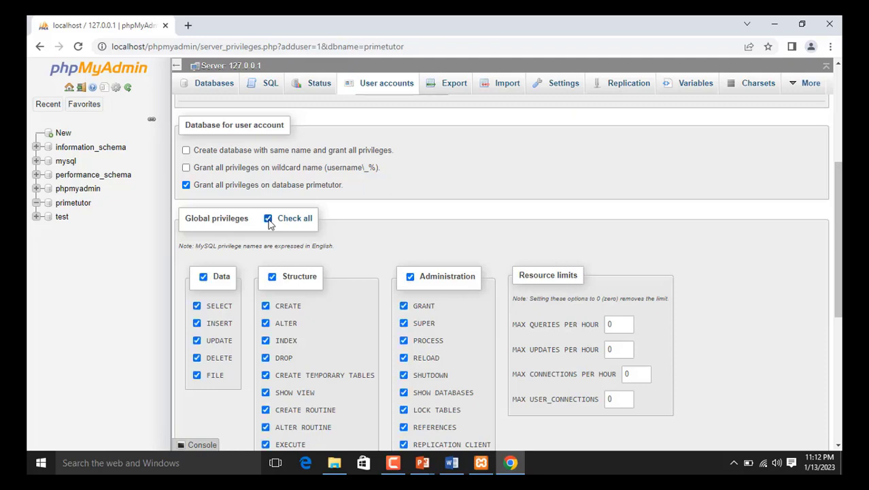
scroll(398, 223, down, 1)
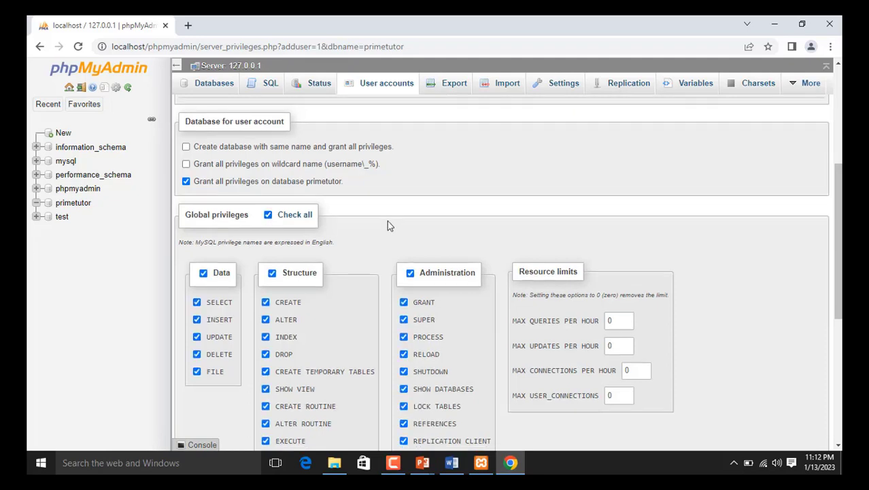
Step: Submit the new user account with its granted privileges and check the database details in the Word document
scroll(389, 225, down, 2)
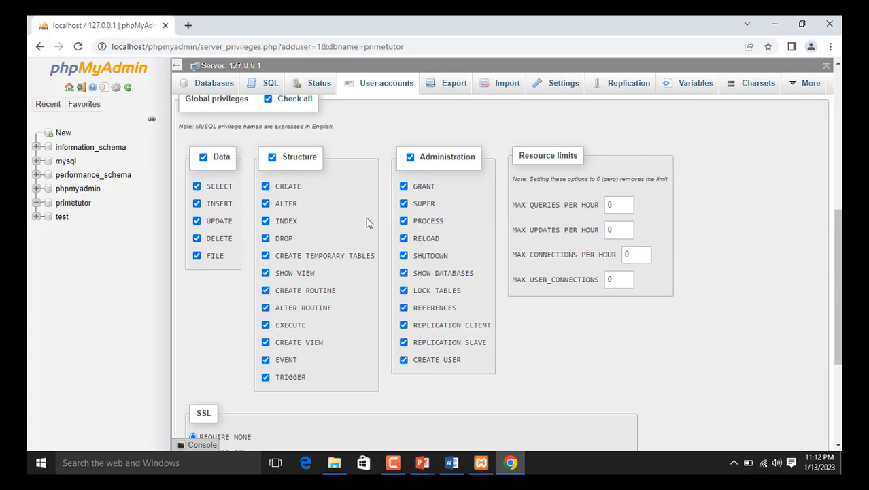
scroll(347, 286, down, 2)
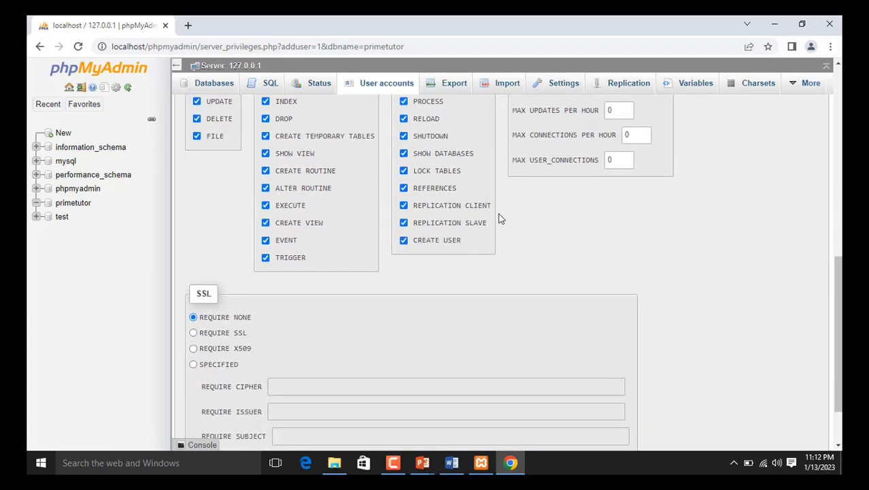
scroll(537, 228, down, 1)
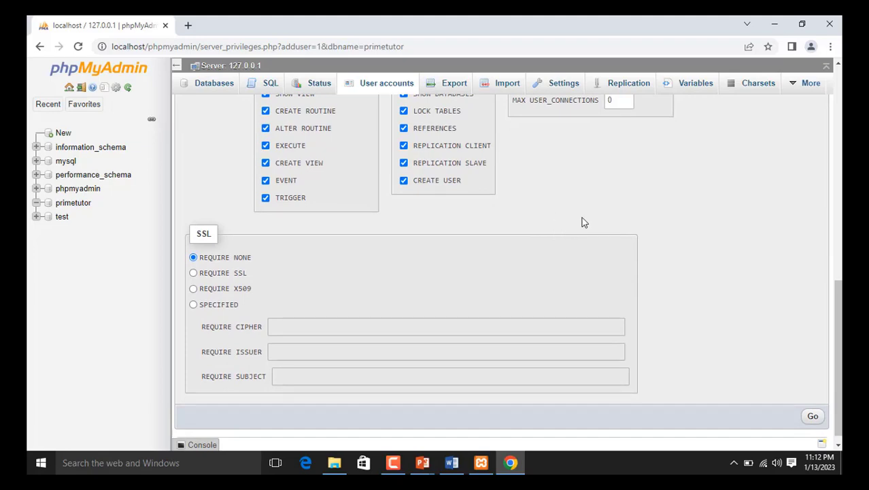
scroll(586, 233, down, 1)
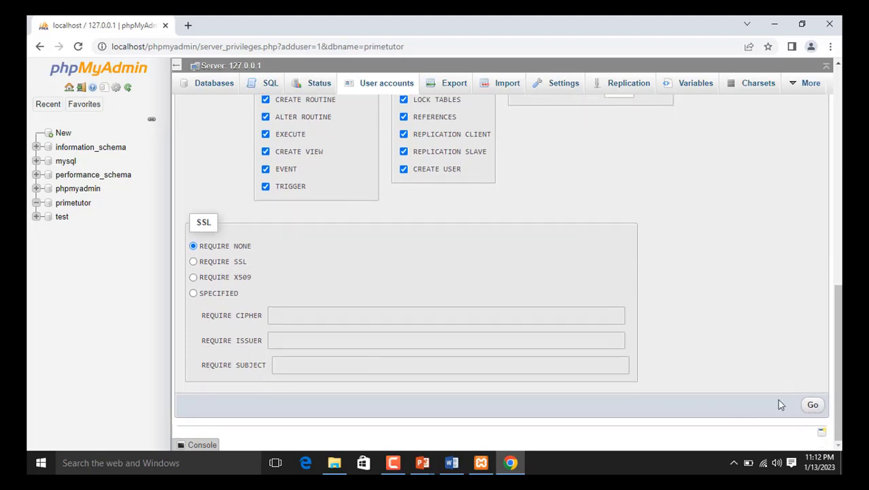
click(813, 406)
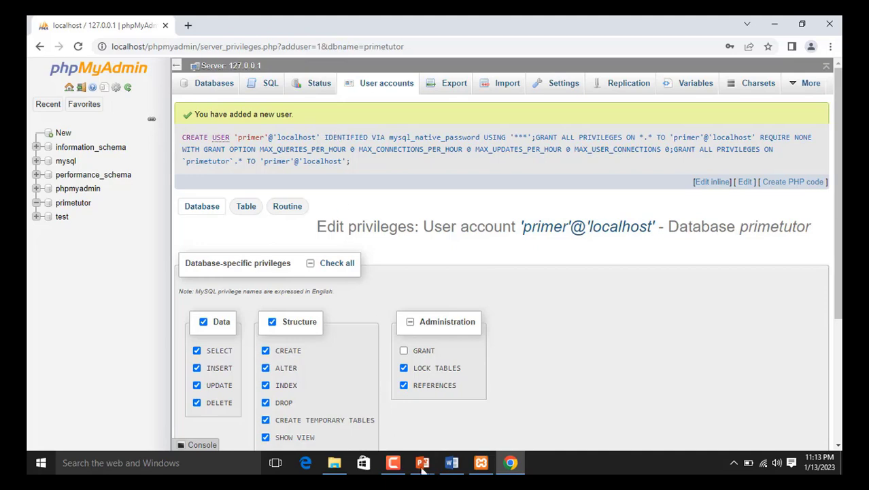
click(452, 462)
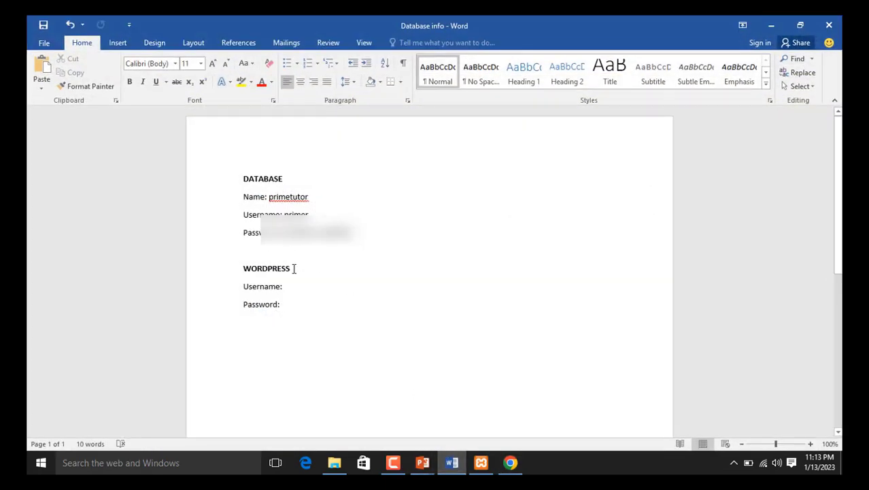
click(771, 25)
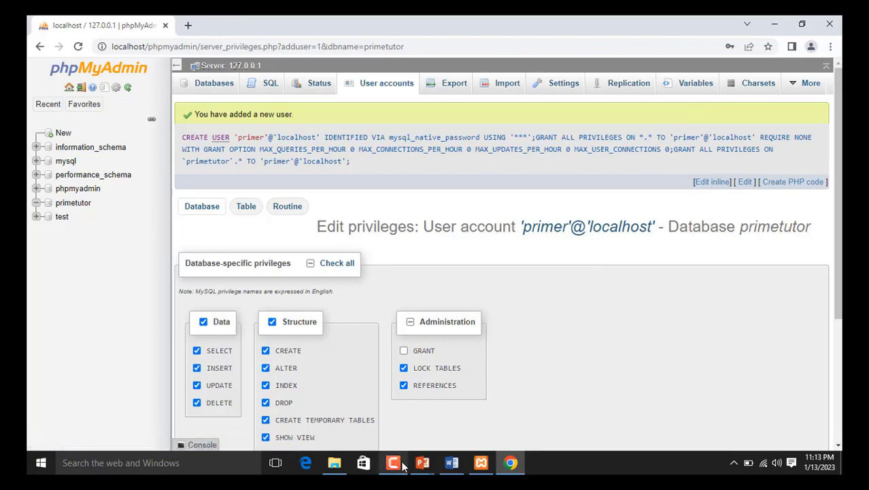
Step: Search Google for "wordpress download" in a new browser tab and open the WordPress.org download page
click(188, 25)
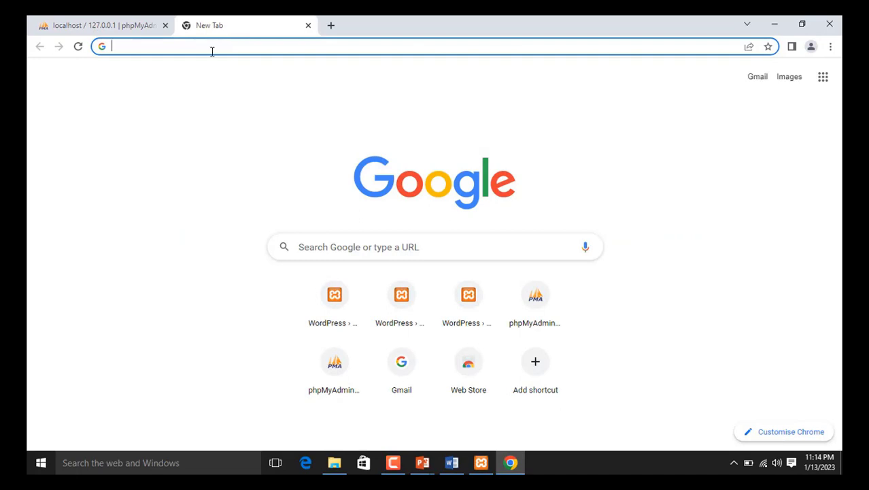
click(212, 49)
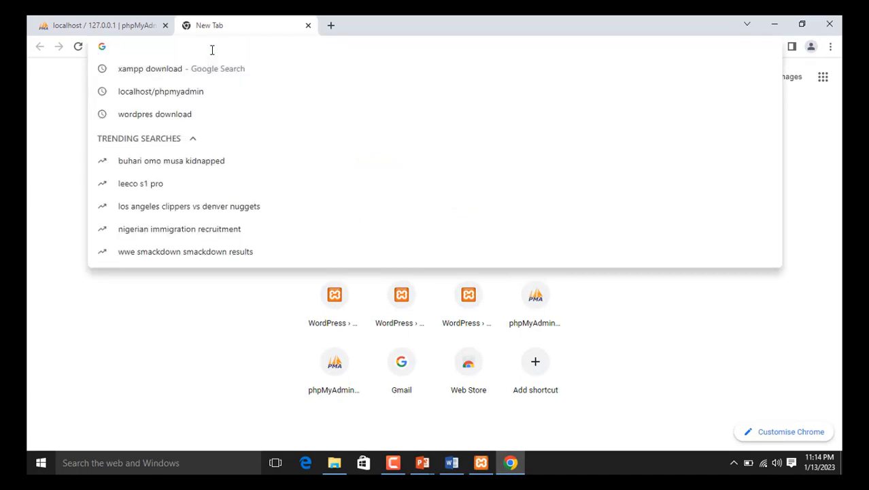
text(wor)
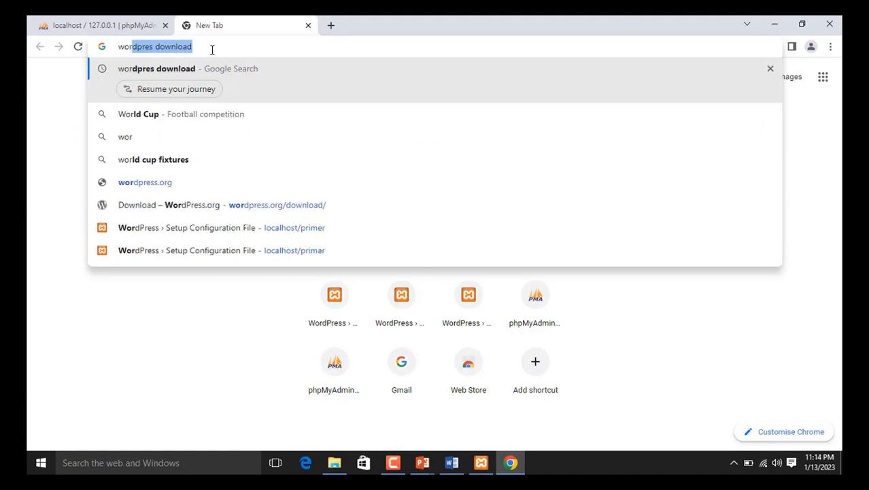
click(155, 46)
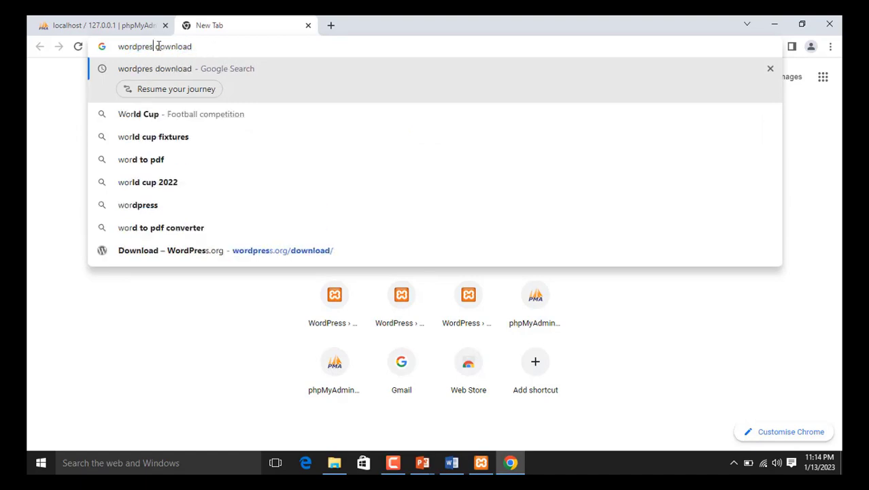
text(s)
key(Return)
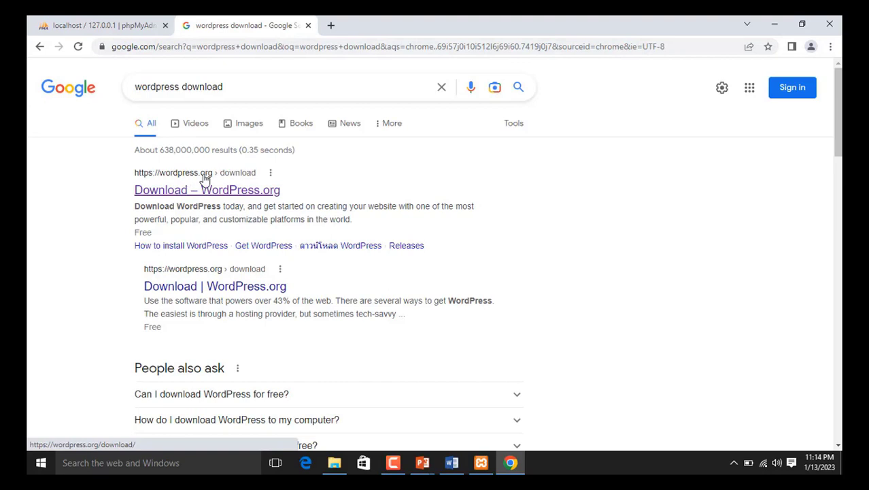
click(227, 190)
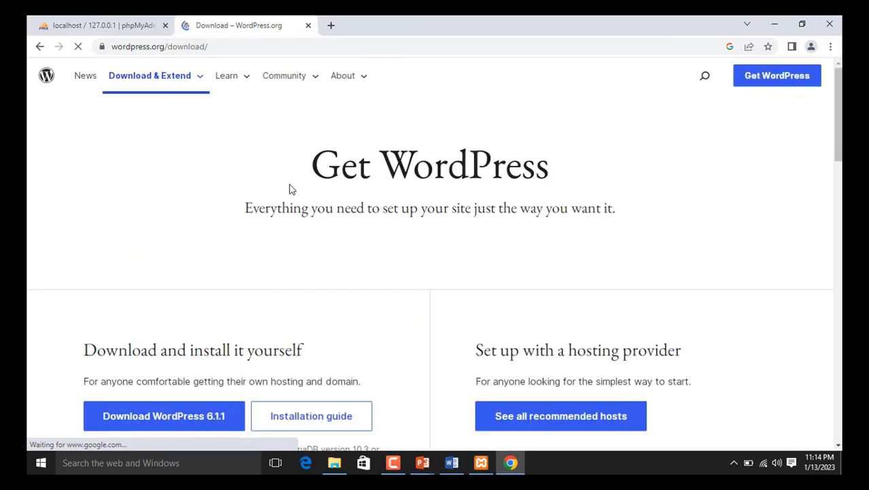
Step: Download WordPress 6.1.1 and show the downloaded zip file in its folder
scroll(279, 196, down, 1)
scroll(277, 199, down, 1)
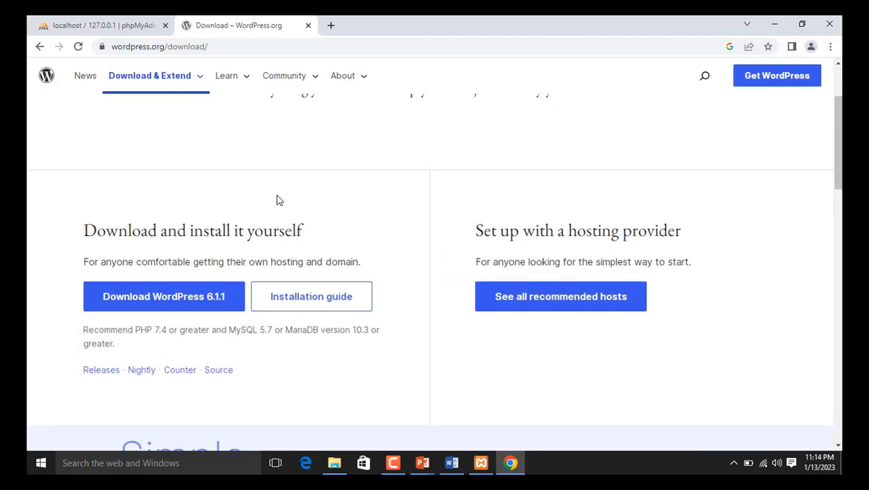
scroll(273, 197, down, 1)
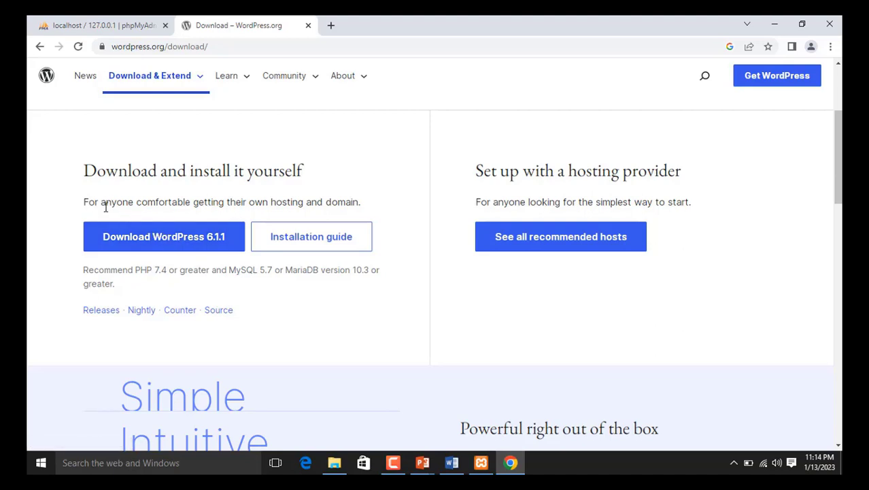
click(119, 246)
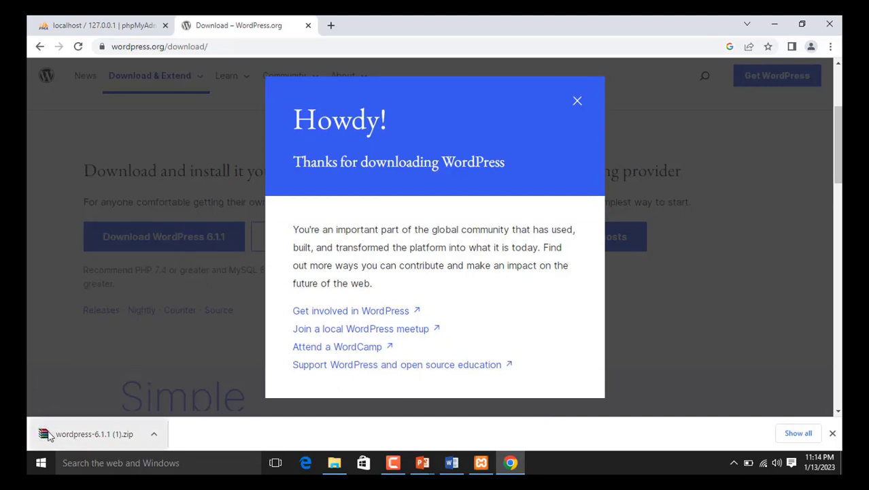
click(156, 439)
click(186, 397)
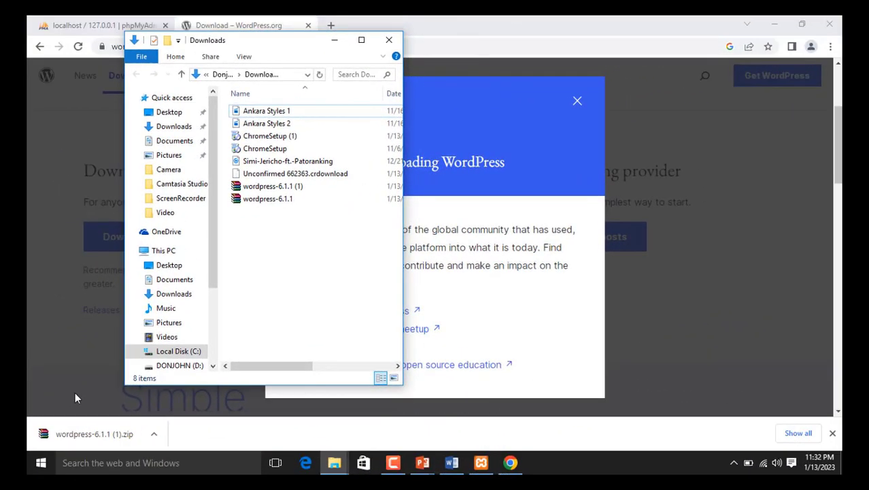
Step: Extract the wordpress-6.1.1 archive directly into the Downloads folder
right_click(262, 206)
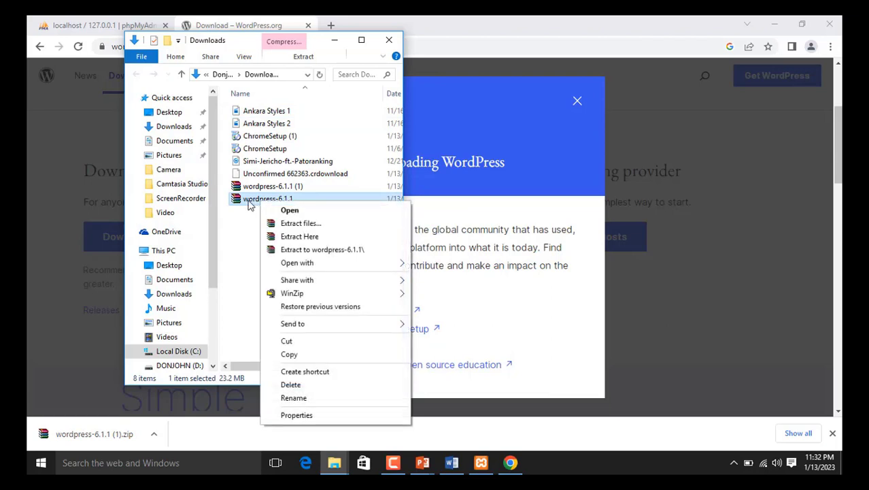
right_click(247, 206)
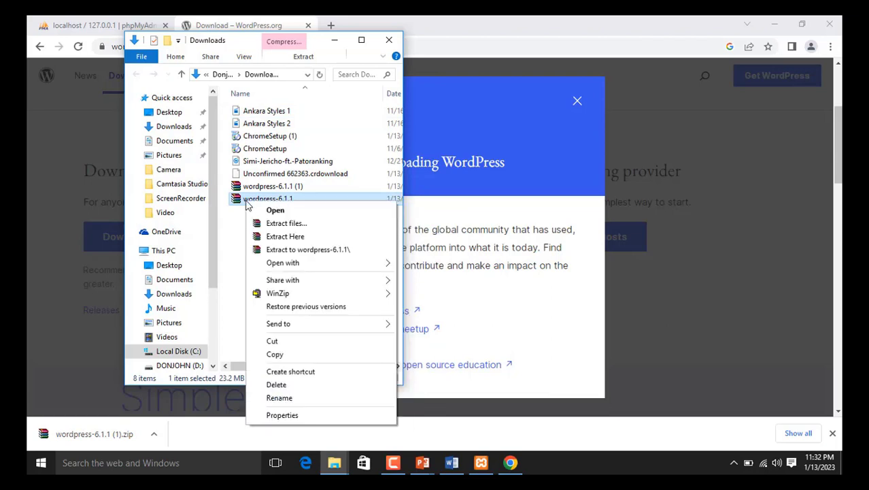
click(292, 237)
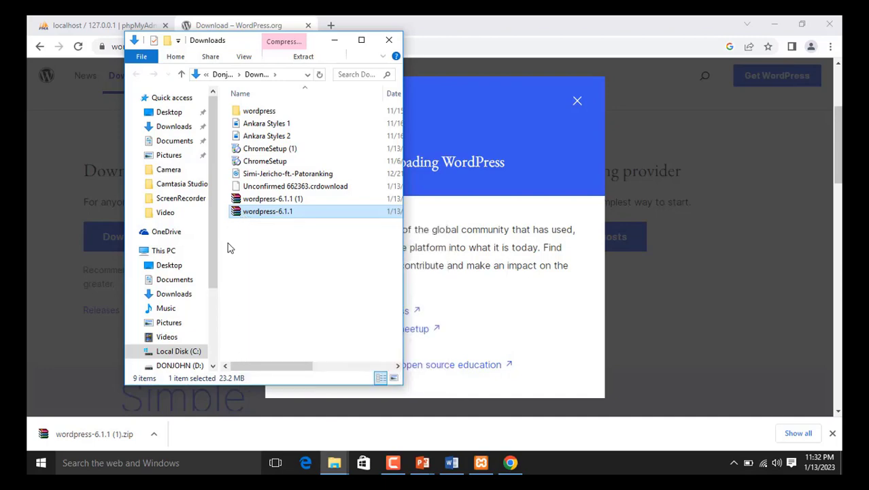
click(227, 242)
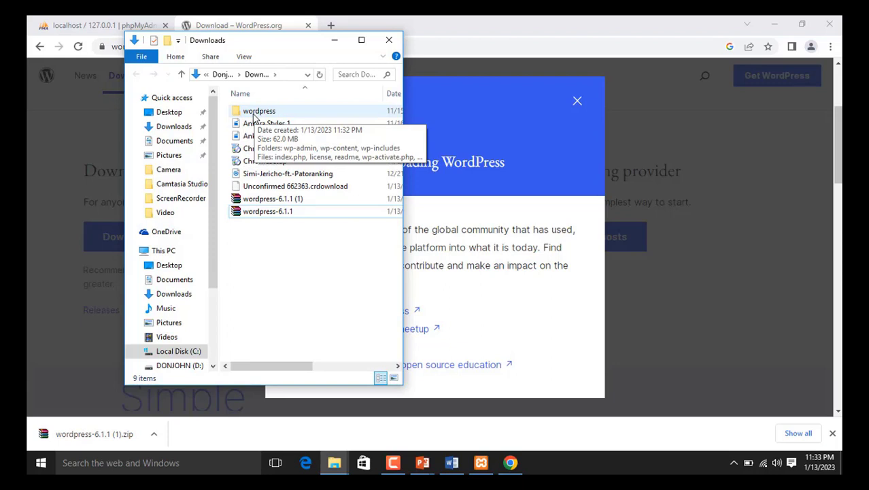
Step: Open the htdocs folder inside the xampp folder on Local Disk (C:)
click(163, 251)
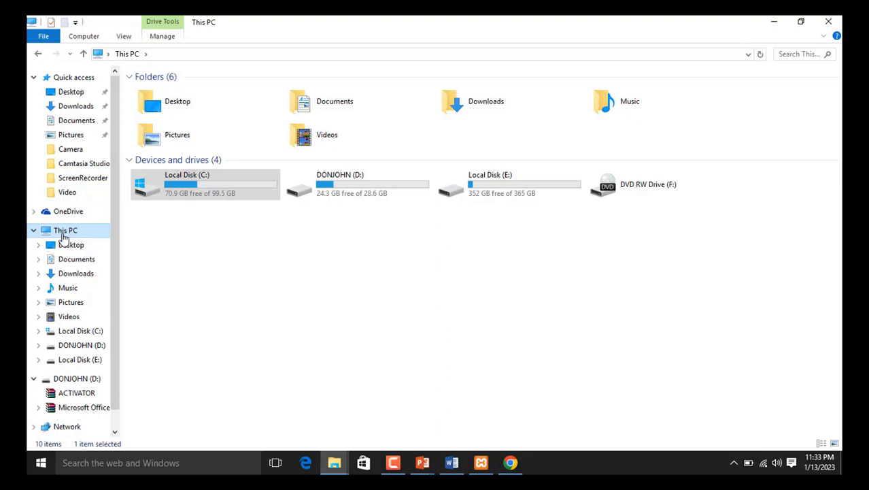
click(231, 230)
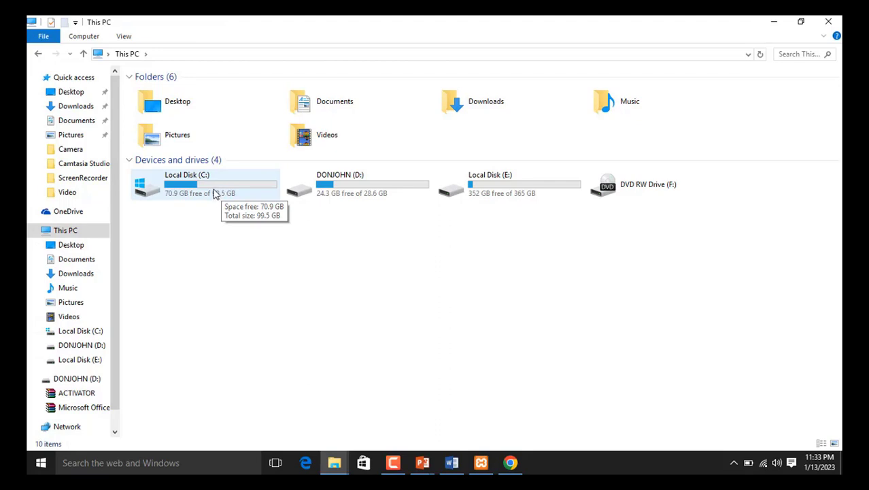
double_click(214, 194)
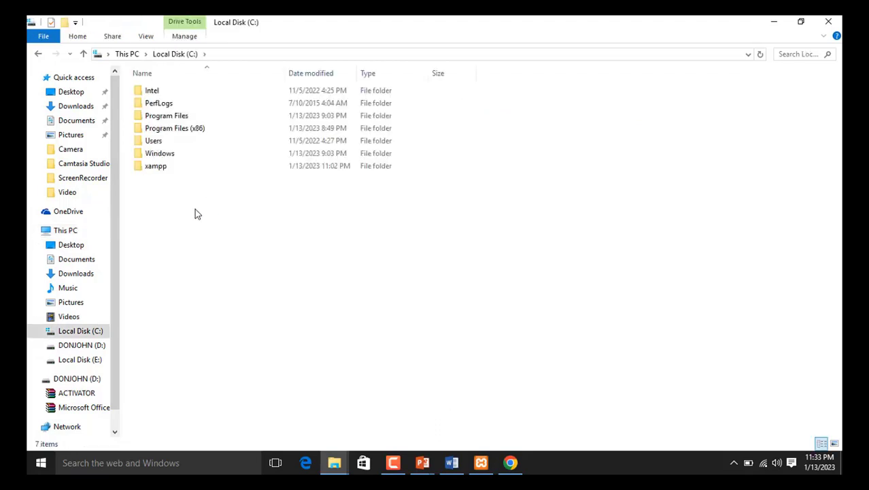
double_click(155, 170)
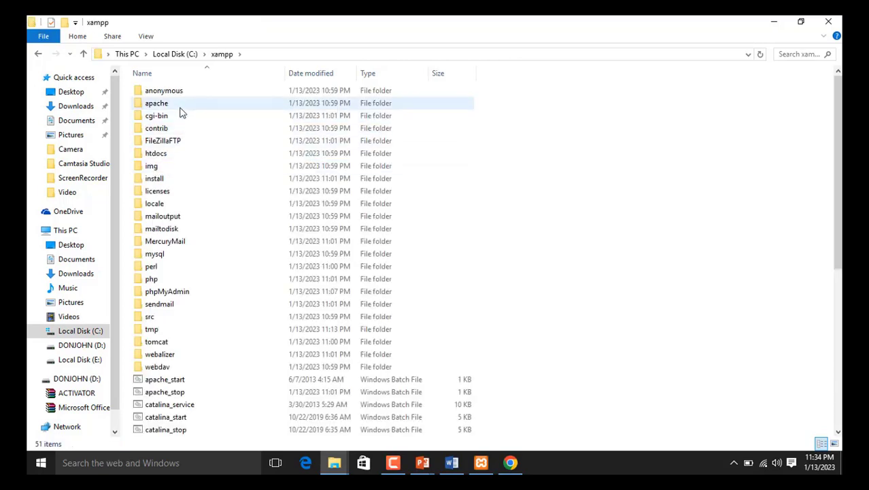
scroll(194, 169, down, 3)
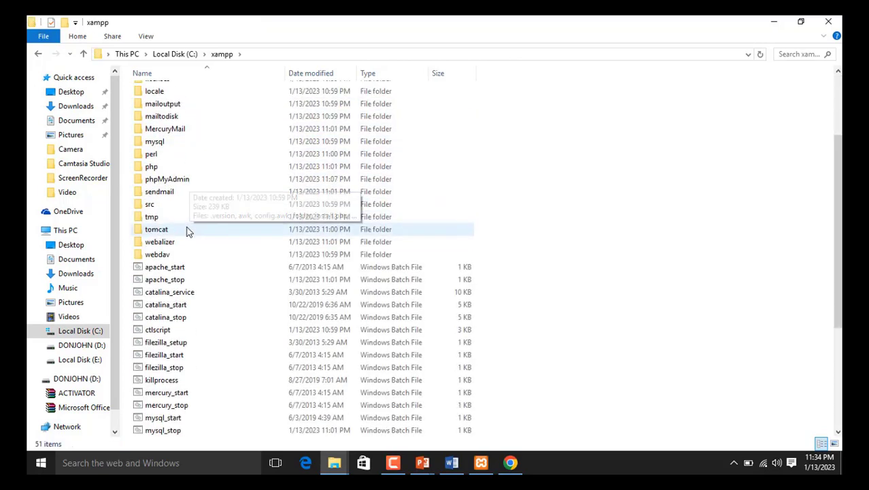
scroll(188, 228, up, 3)
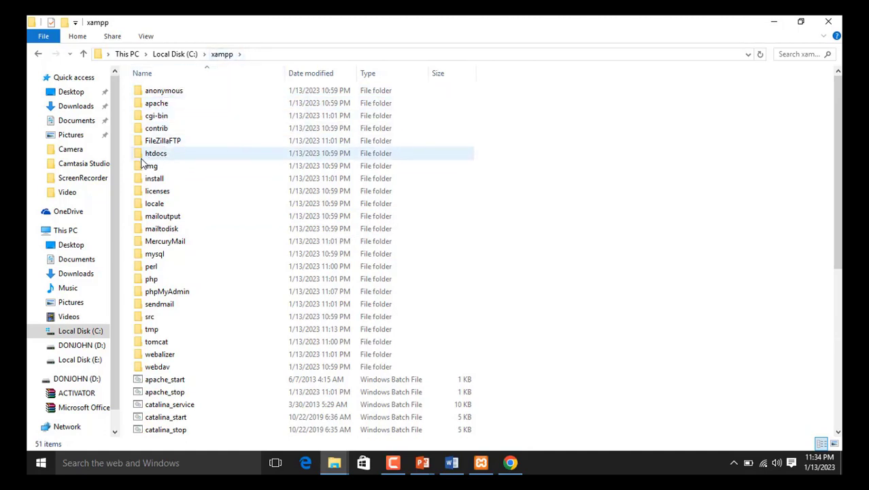
double_click(155, 154)
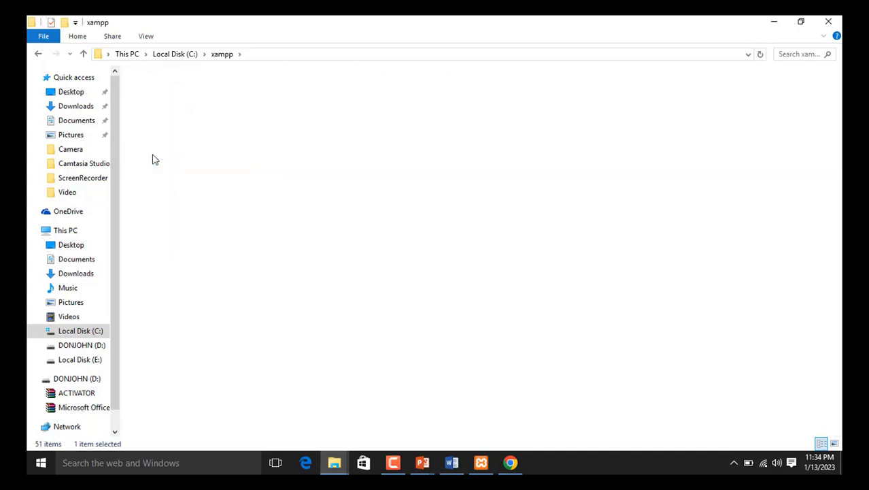
right_click(161, 220)
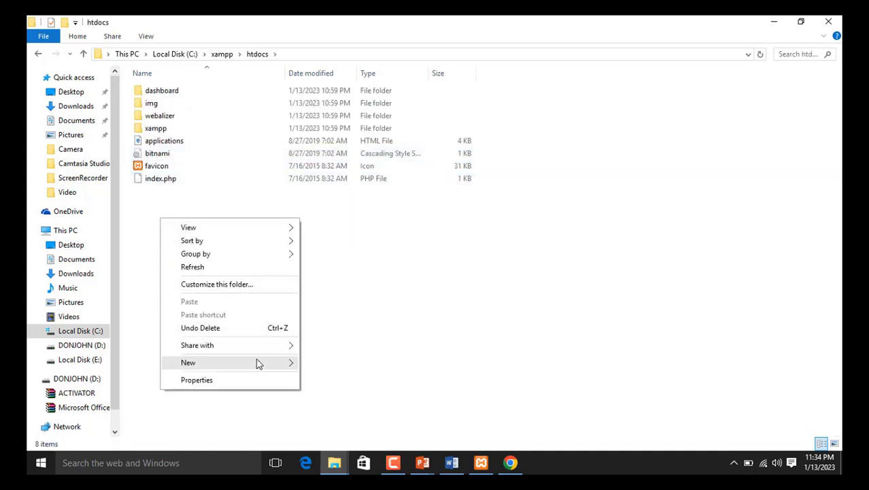
mouse_move(258, 364)
click(528, 252)
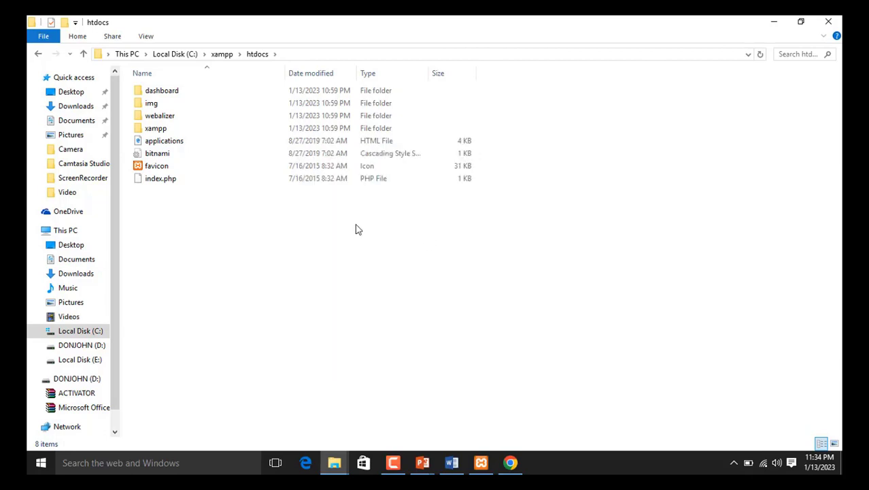
right_click(155, 252)
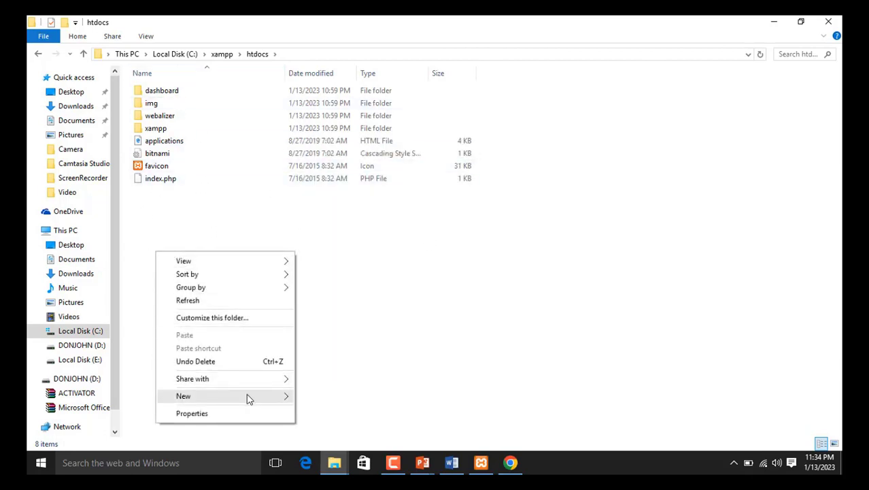
mouse_move(248, 397)
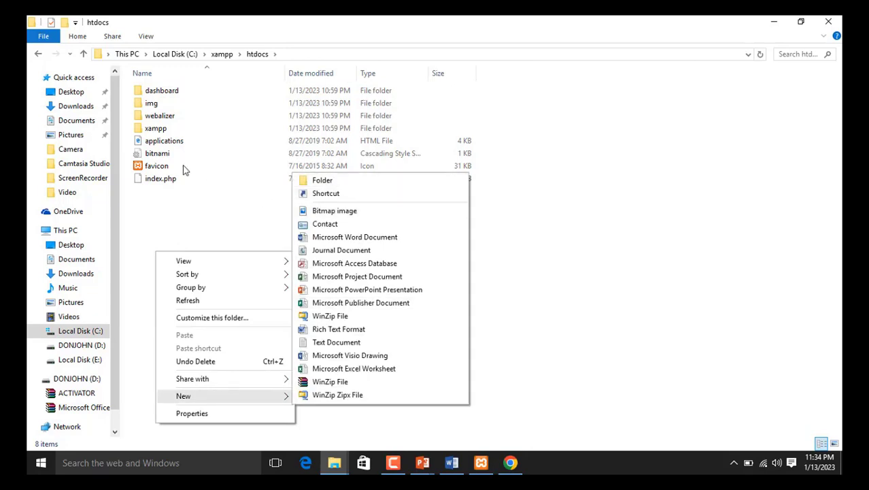
click(75, 22)
Step: Create a new folder named Primar in htdocs
click(64, 24)
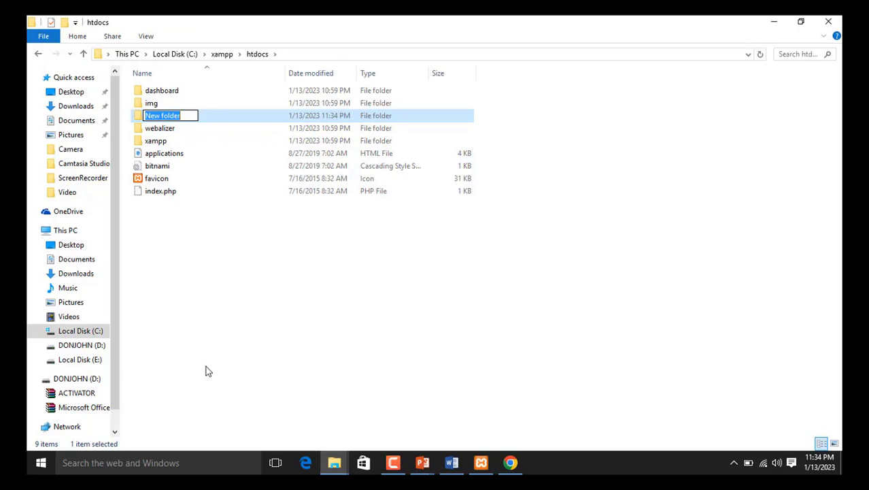
text(P)
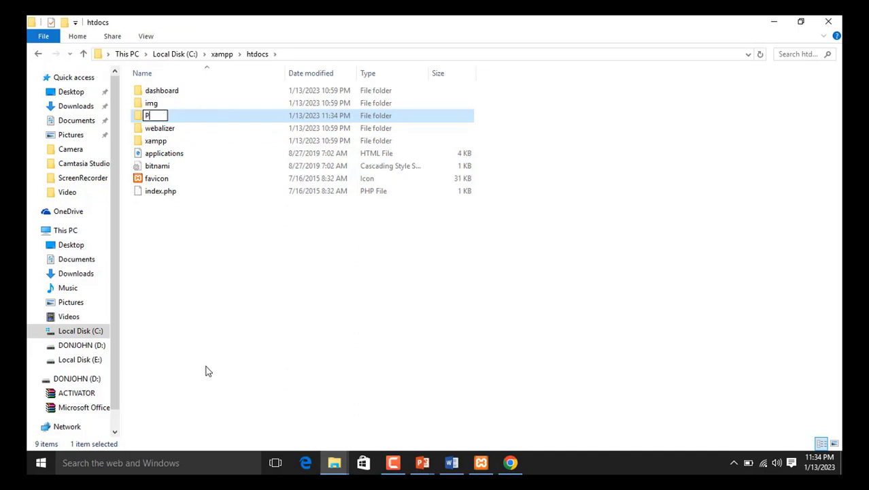
text(rimar)
click(229, 349)
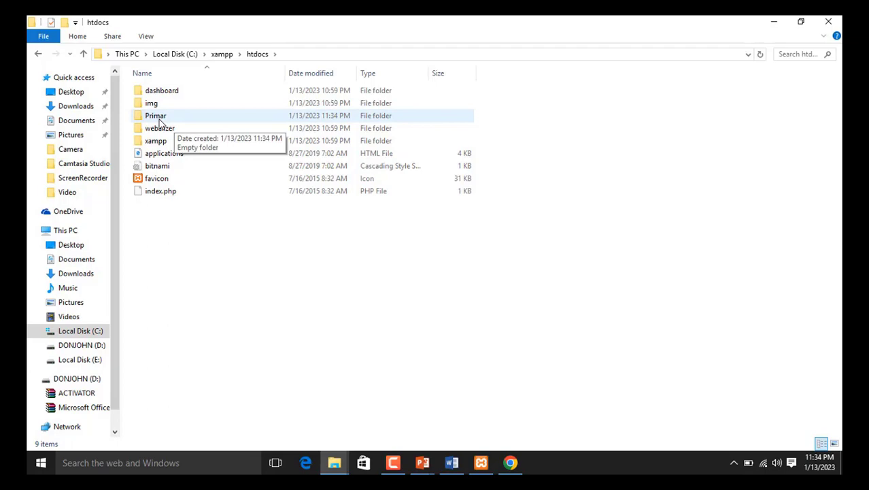
Step: Copy all files and folders inside the extracted wordpress folder in Downloads
click(337, 466)
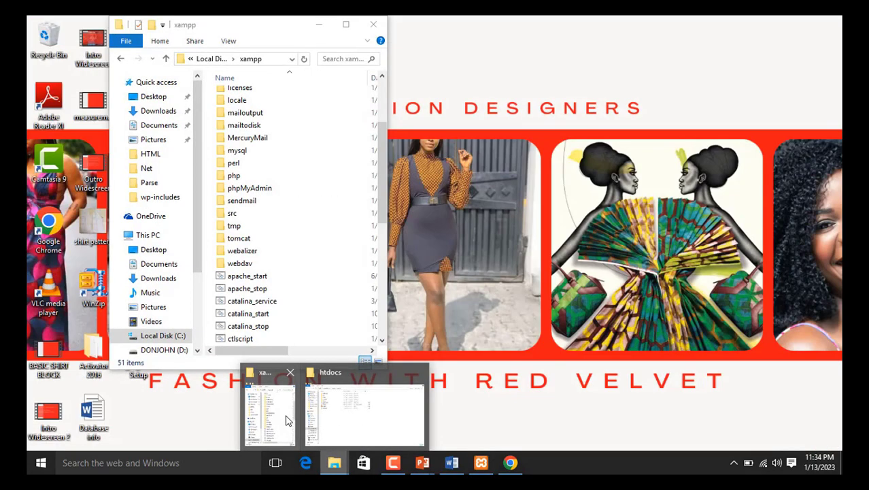
click(285, 418)
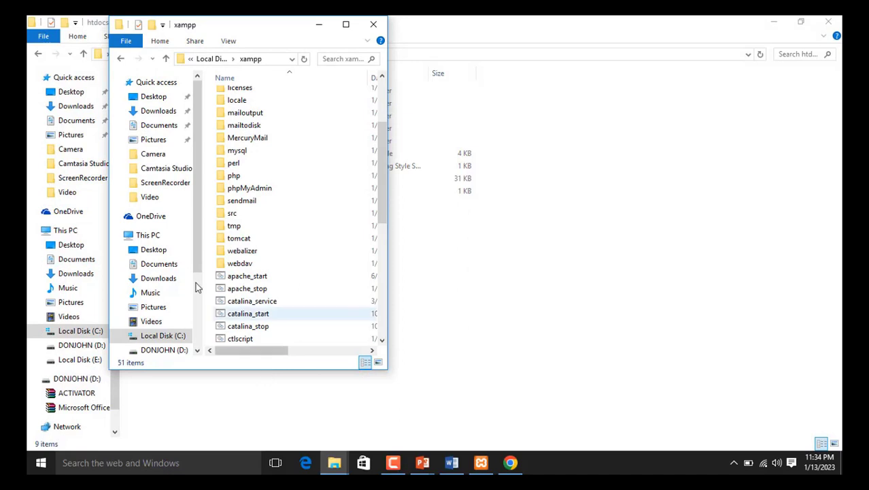
click(158, 113)
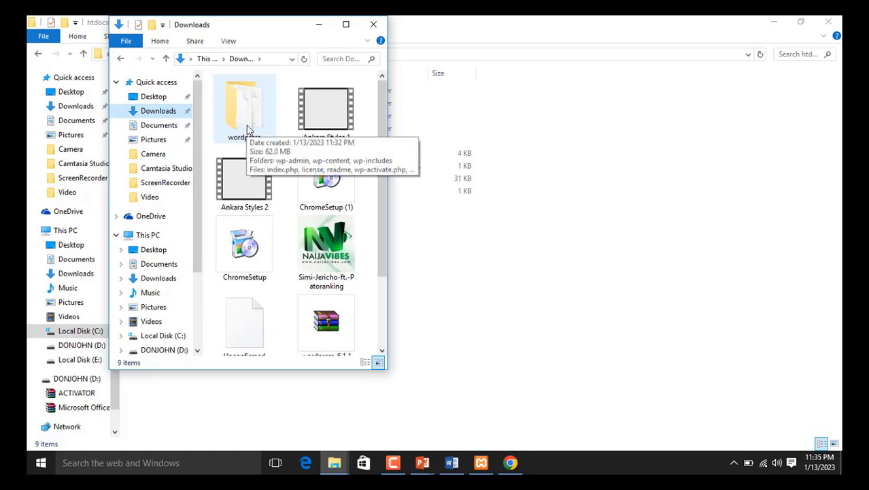
double_click(248, 129)
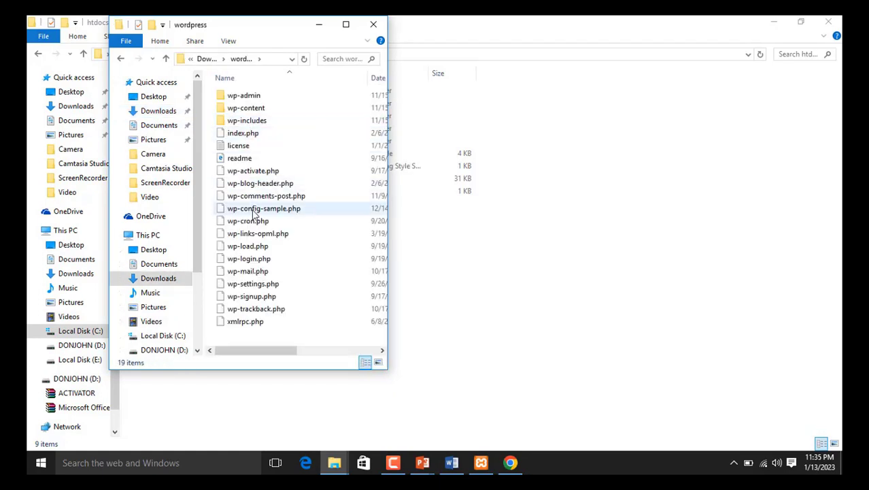
key(ctrl+a)
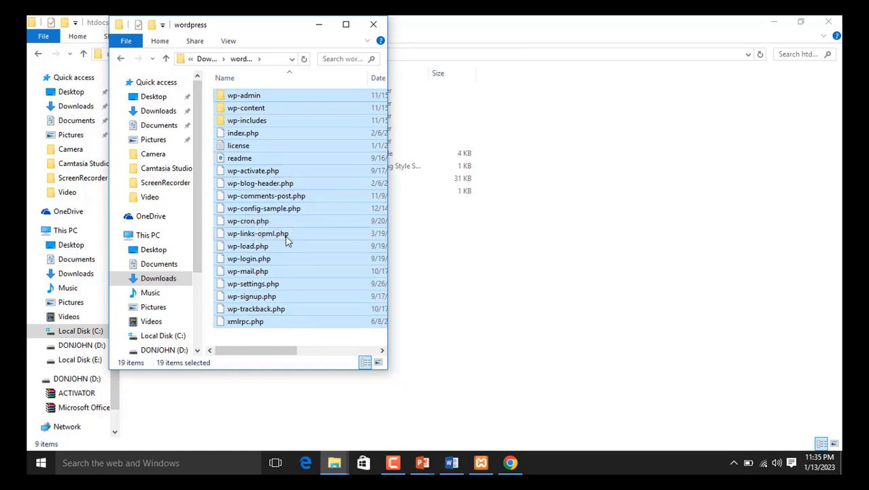
right_click(275, 197)
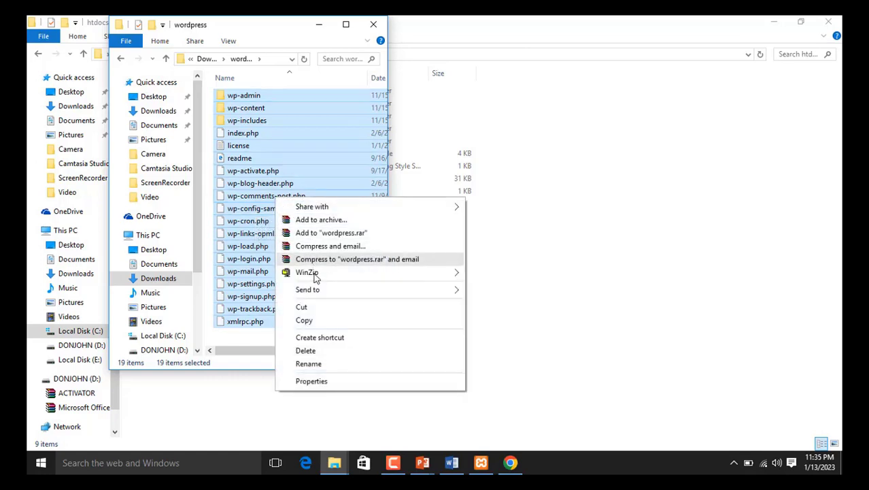
click(305, 319)
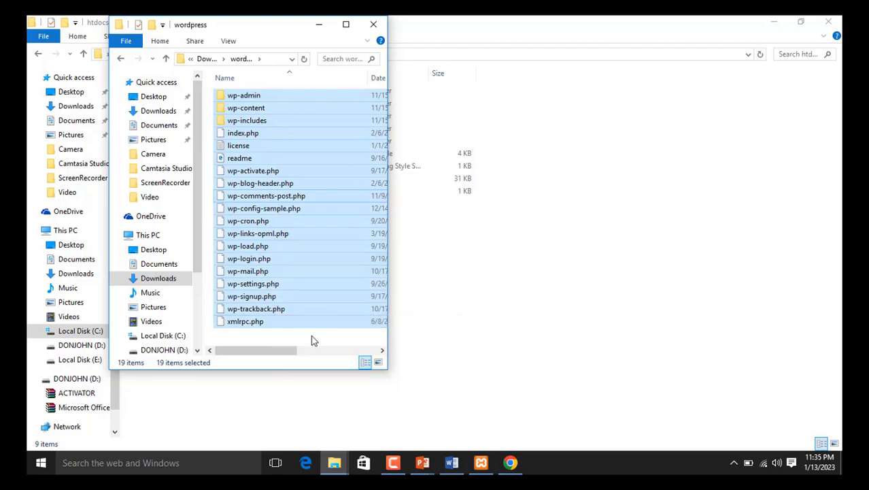
click(328, 341)
drag(333, 341, 256, 93)
right_click(252, 153)
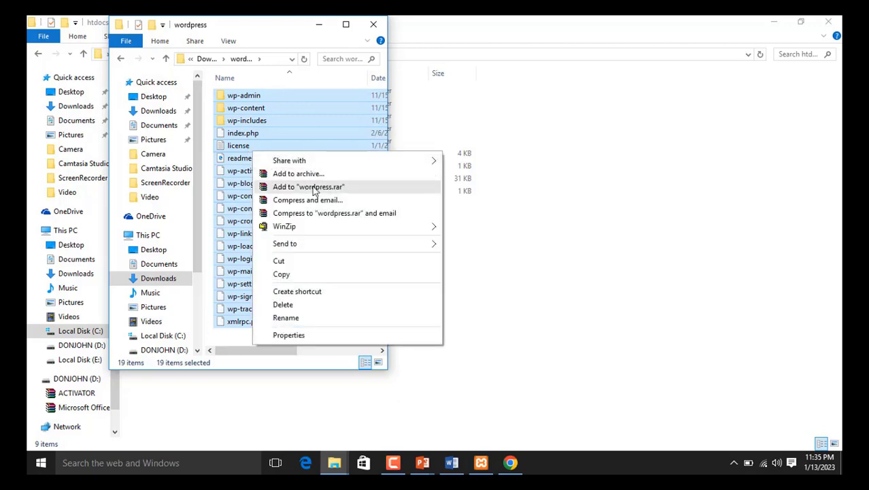
click(308, 274)
Step: Paste the copied WordPress files into the Primar folder in htdocs
drag(214, 24, 610, 70)
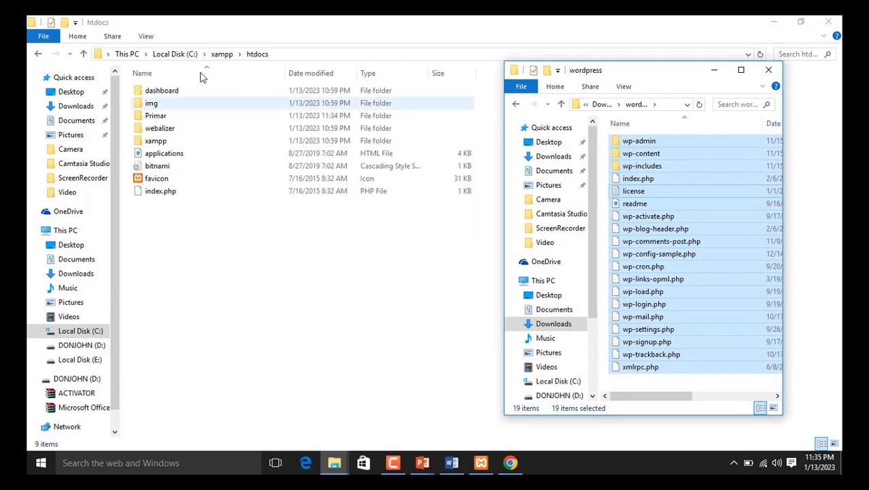
click(202, 246)
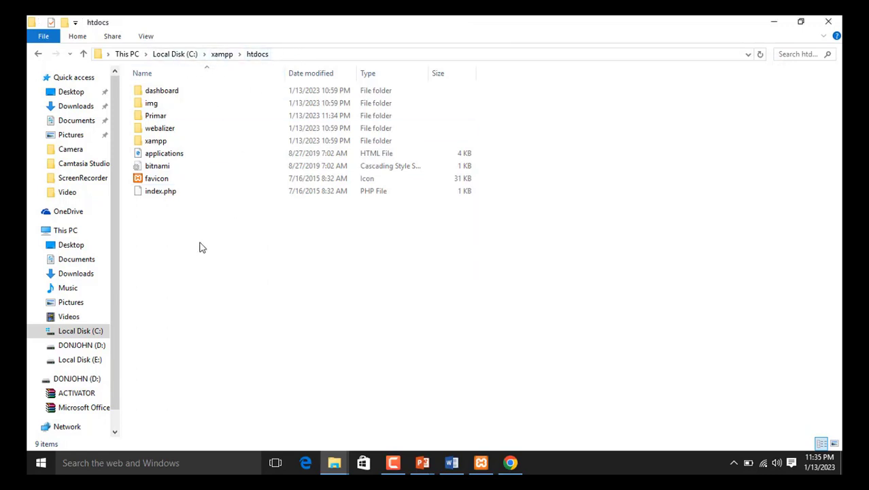
double_click(156, 117)
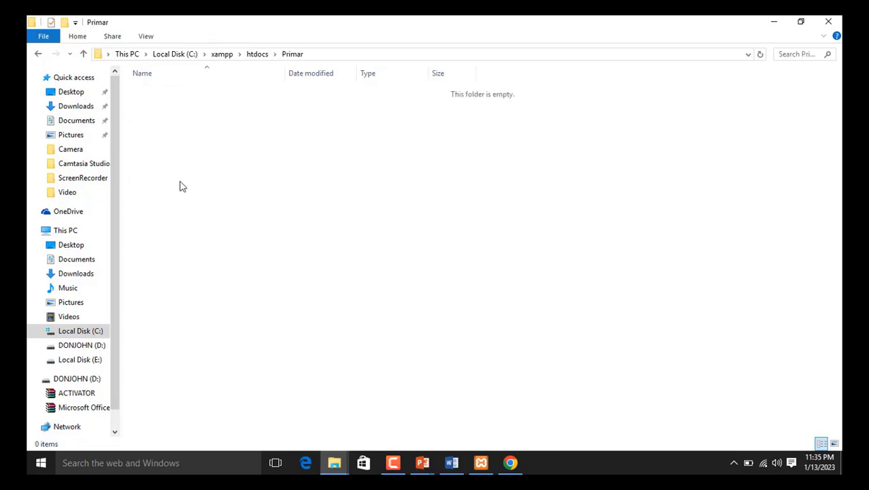
right_click(189, 161)
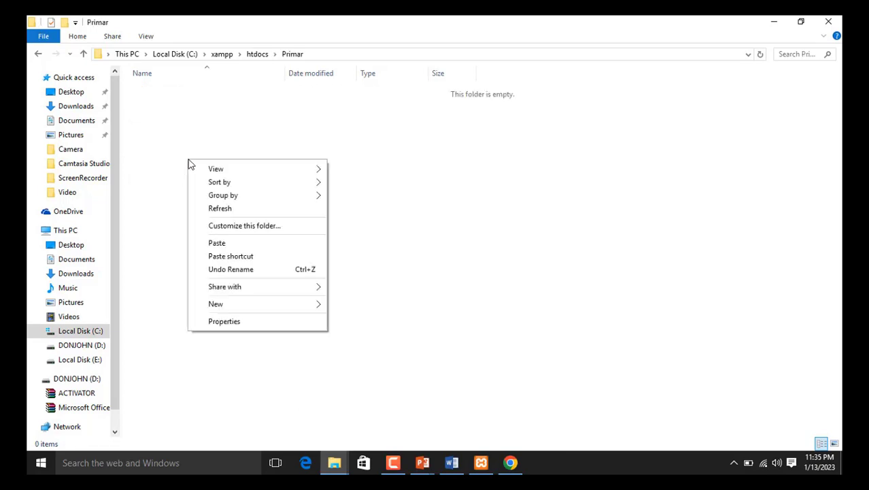
click(242, 246)
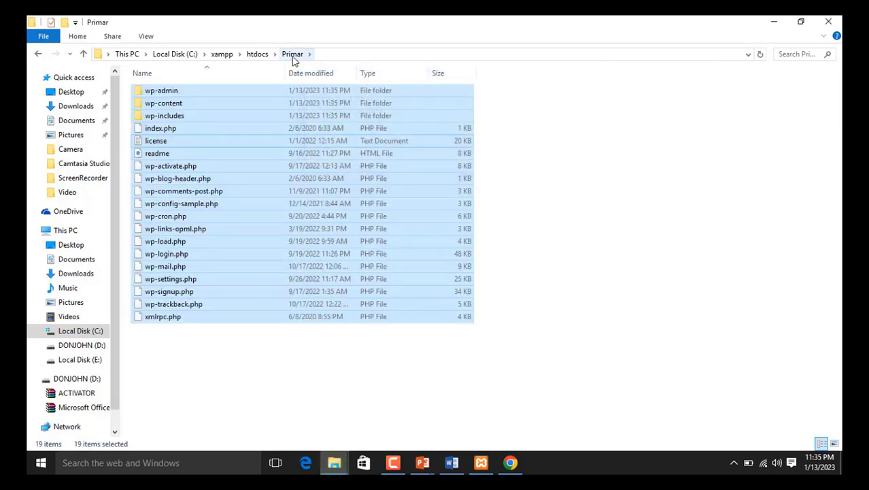
click(230, 368)
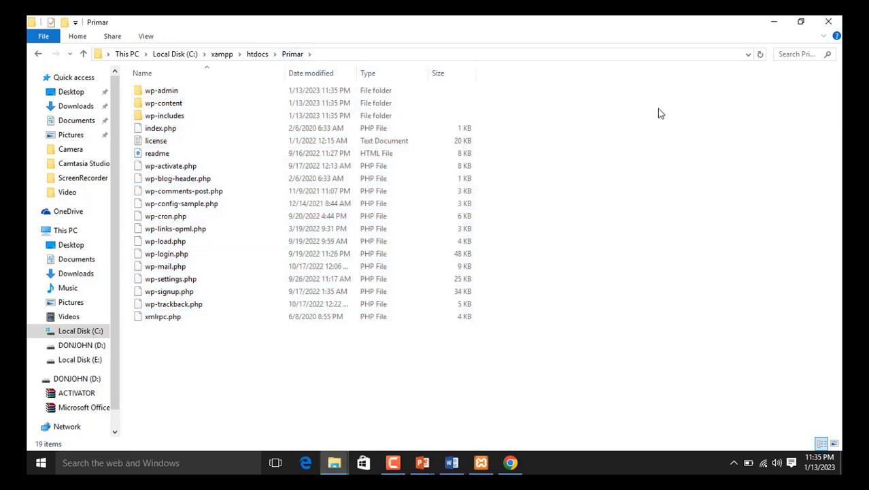
Step: Switch to Chrome and load localhost/primar in a new tab
click(773, 24)
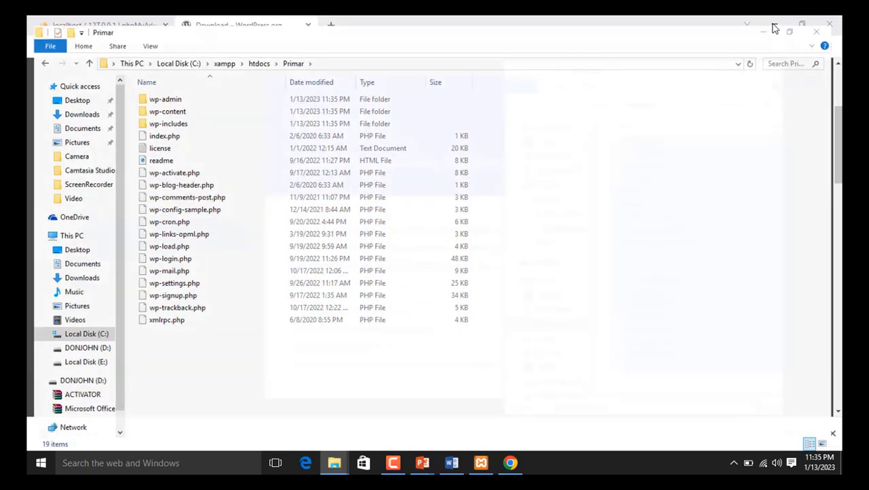
click(239, 27)
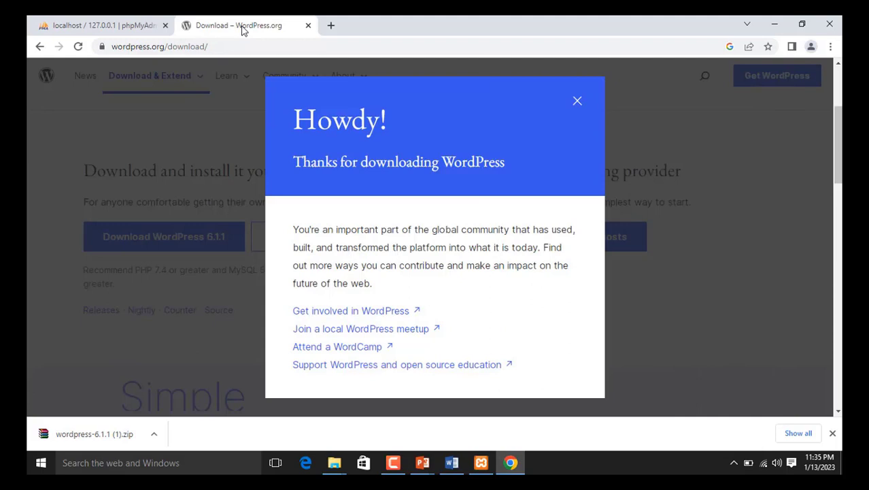
click(331, 25)
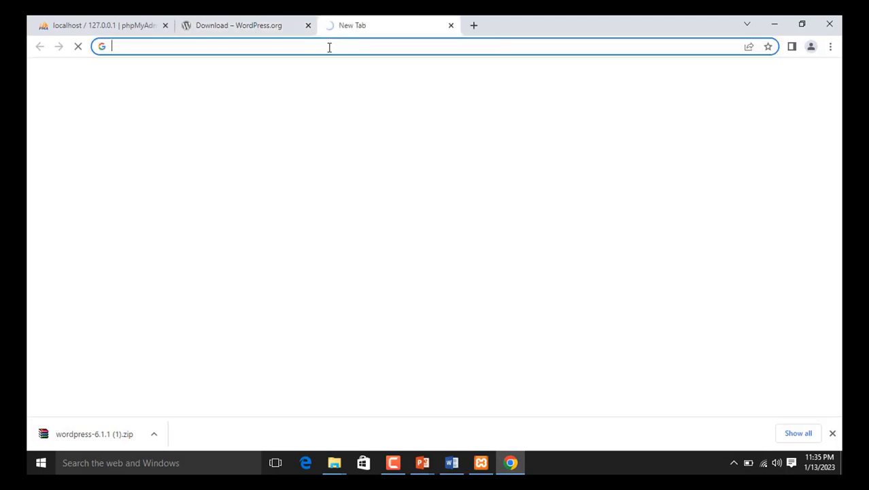
click(325, 47)
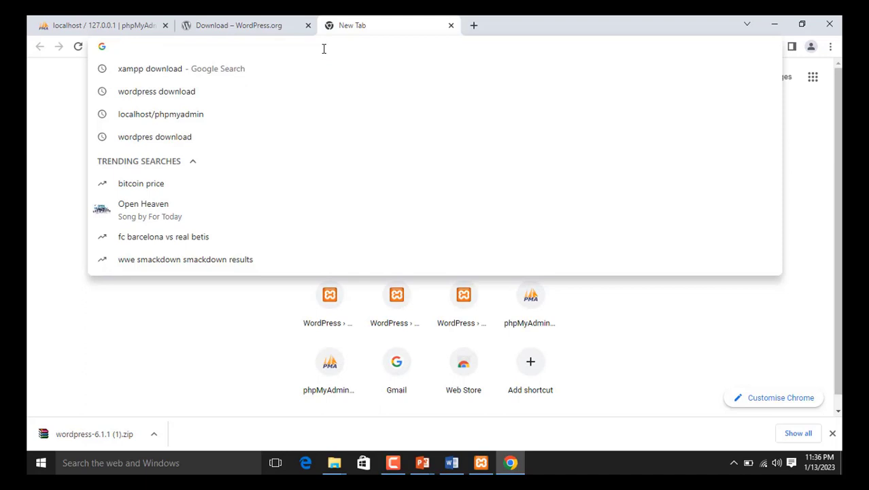
text(loca)
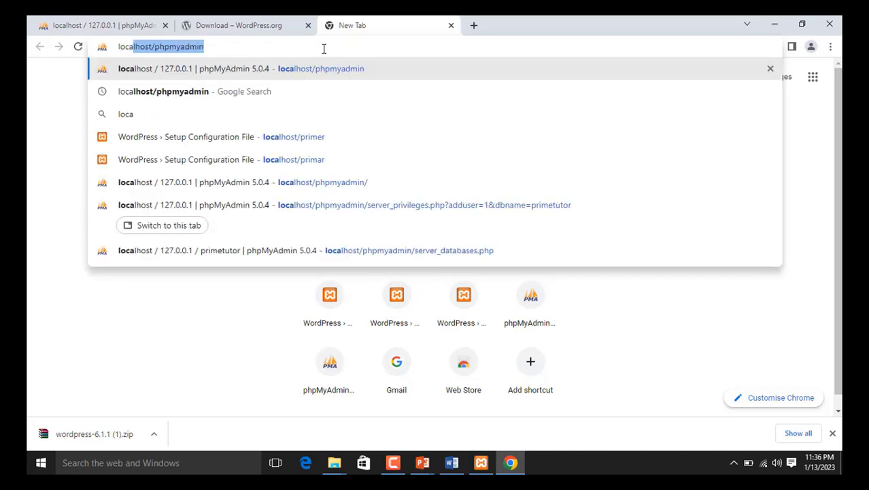
text(lhost/)
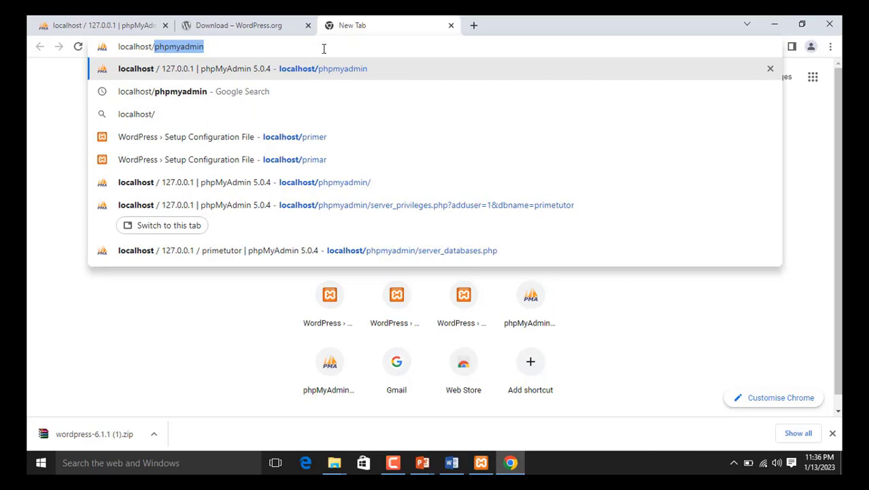
text(primar)
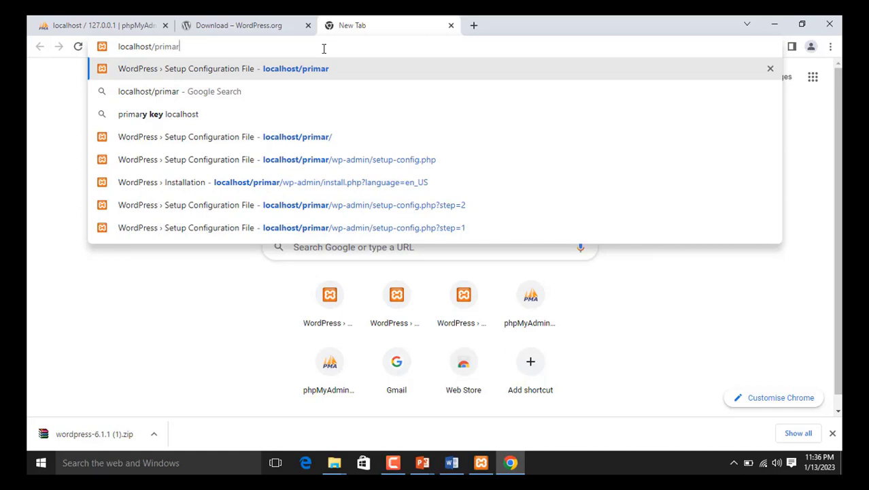
key(Return)
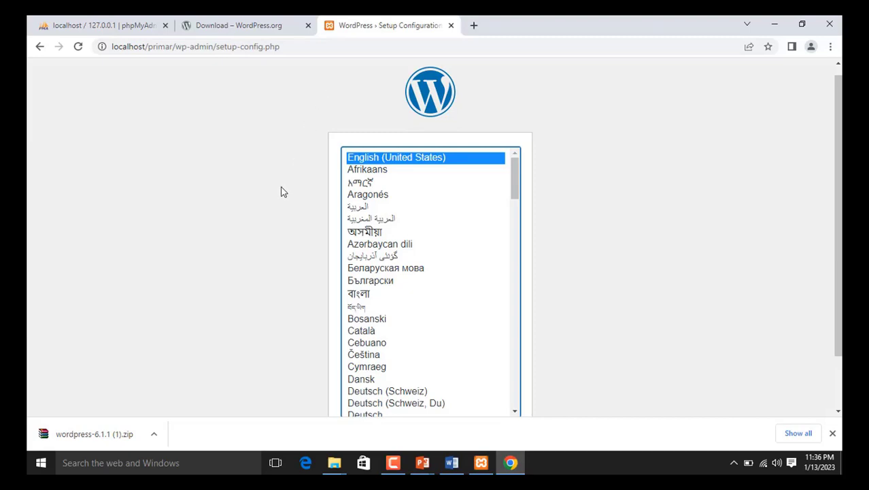
Step: Continue the WordPress setup in English (United States) and proceed to the database connection form
scroll(284, 192, down, 1)
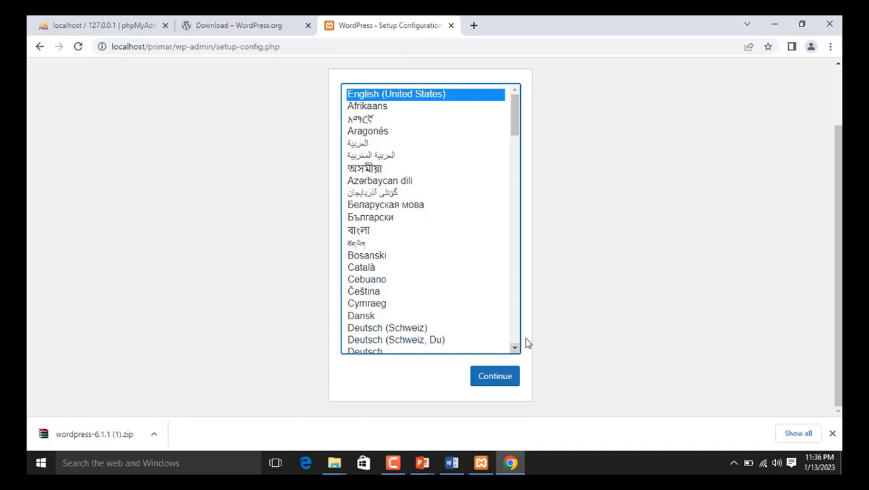
click(497, 379)
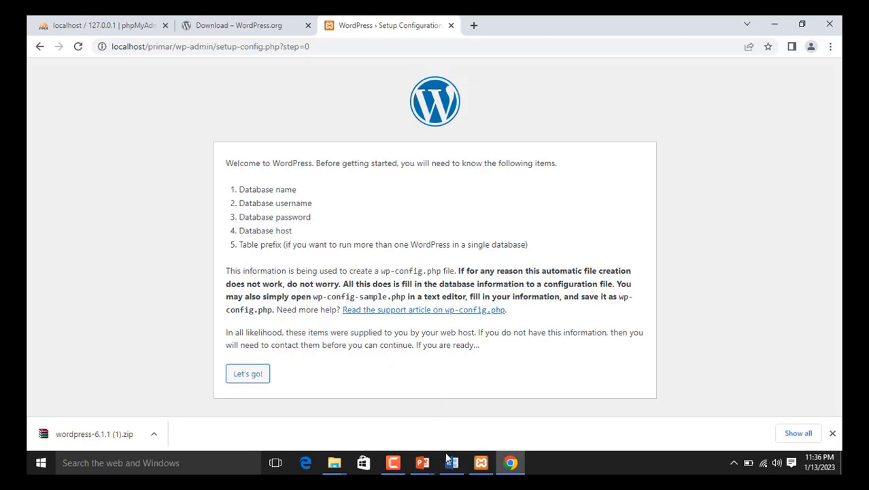
mouse_move(453, 471)
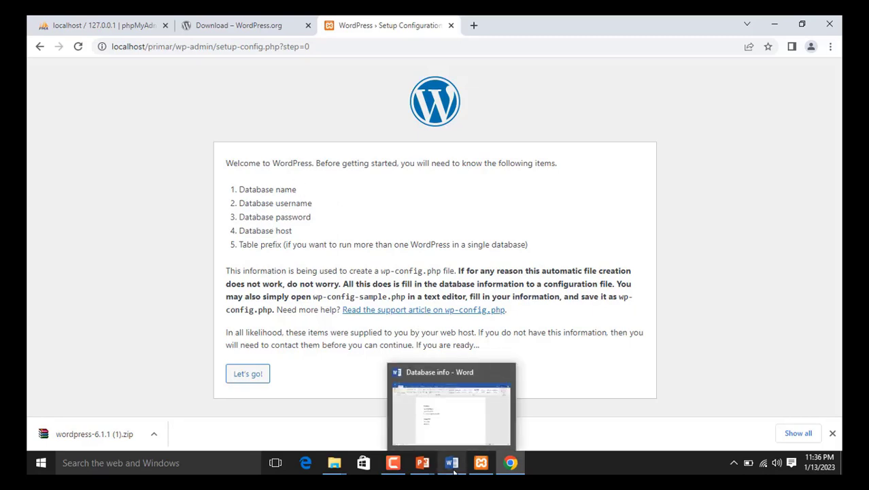
click(247, 379)
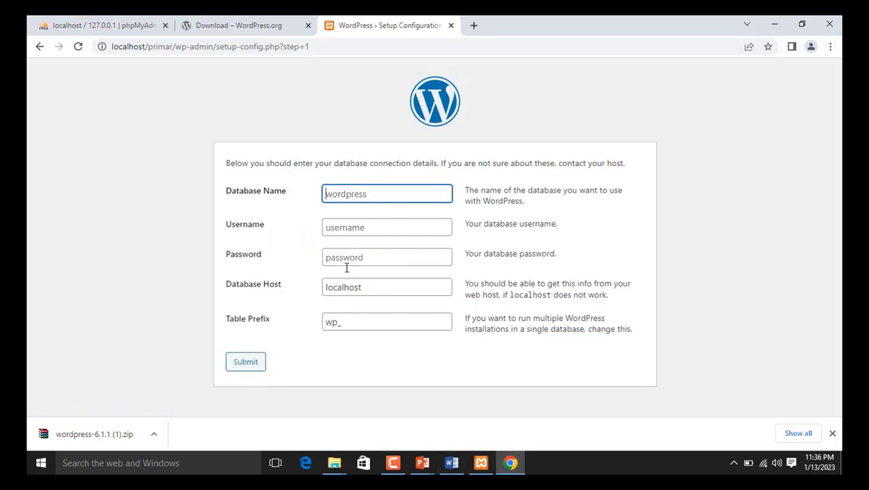
Step: Look up the database name in the Database info Word document and enter primetutor as the Database Name in the setup form
click(453, 467)
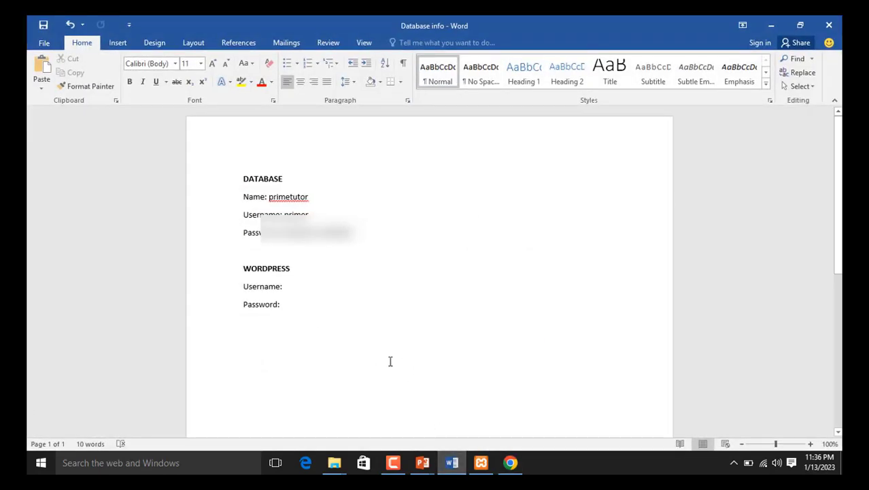
drag(269, 197, 310, 202)
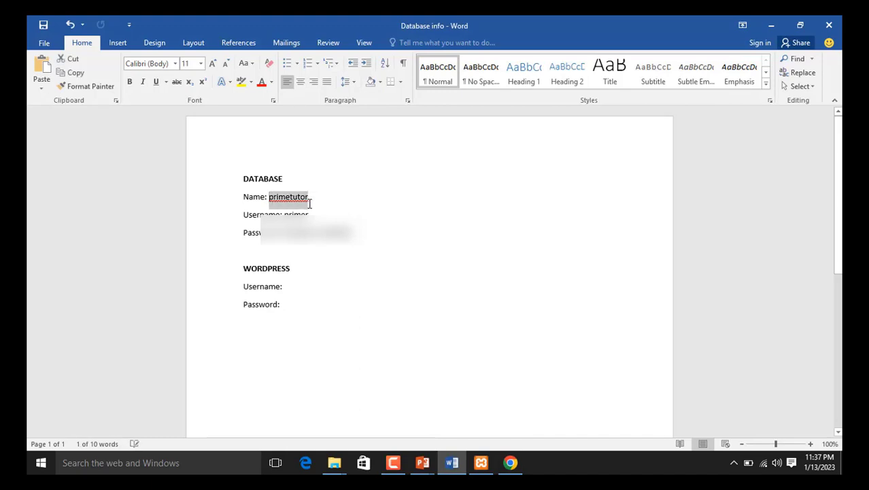
click(772, 25)
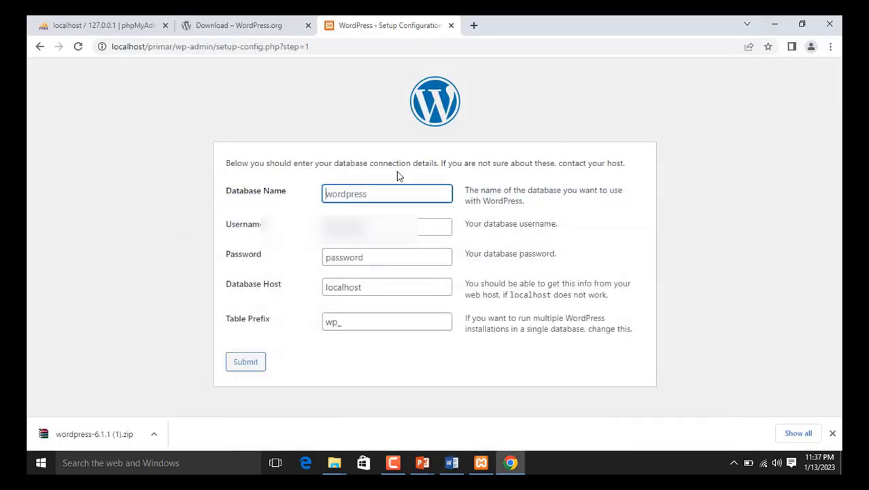
click(337, 195)
key(Down)
key(Return)
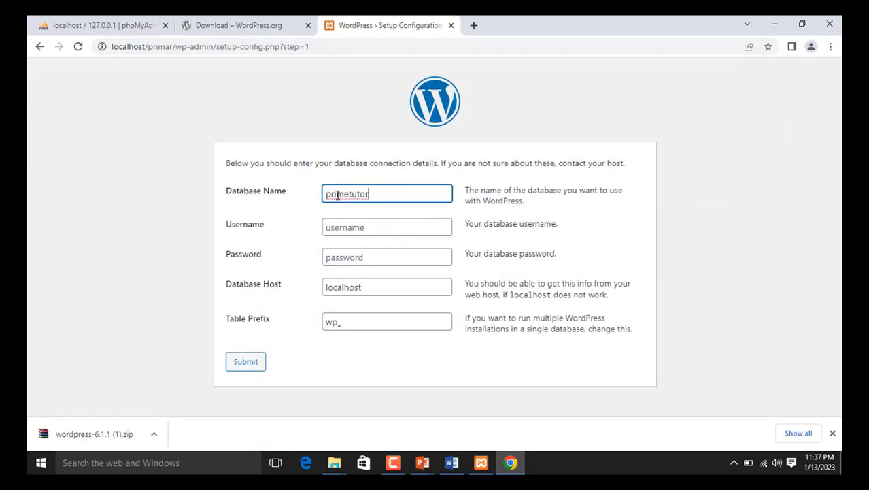
Step: Check the database username in the Database info Word document and enter primer as the Username in the setup form
click(452, 465)
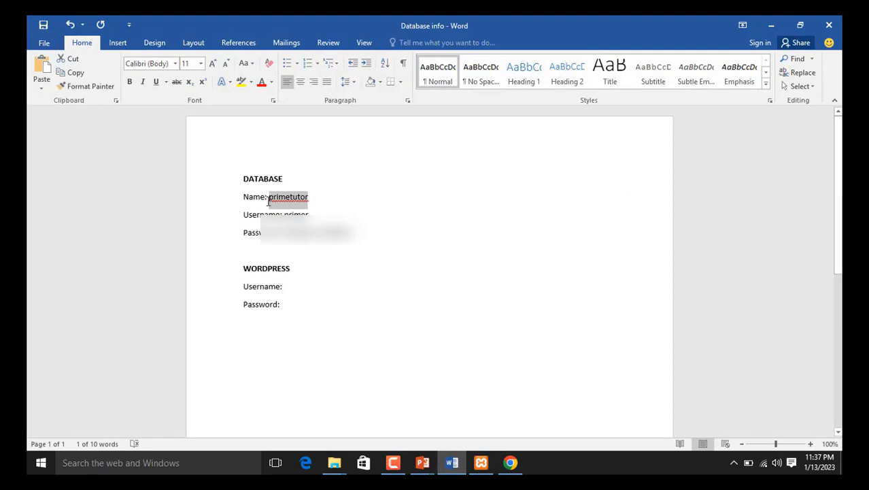
double_click(291, 215)
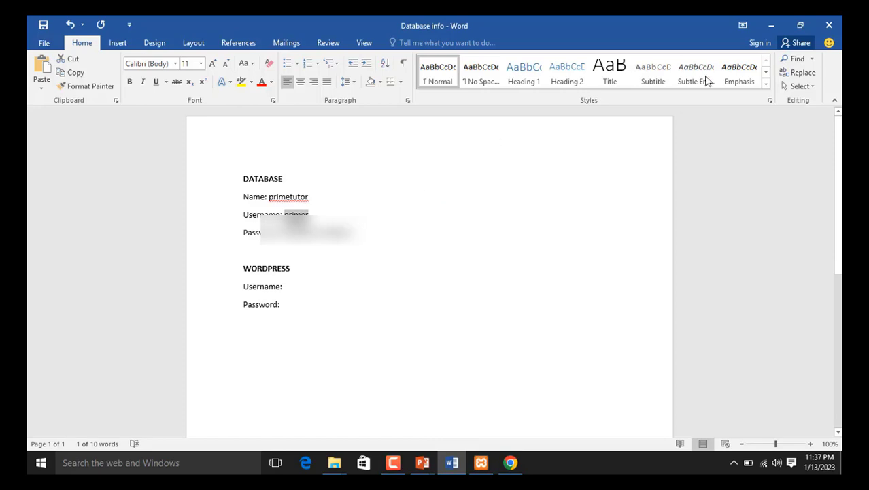
click(771, 25)
click(400, 223)
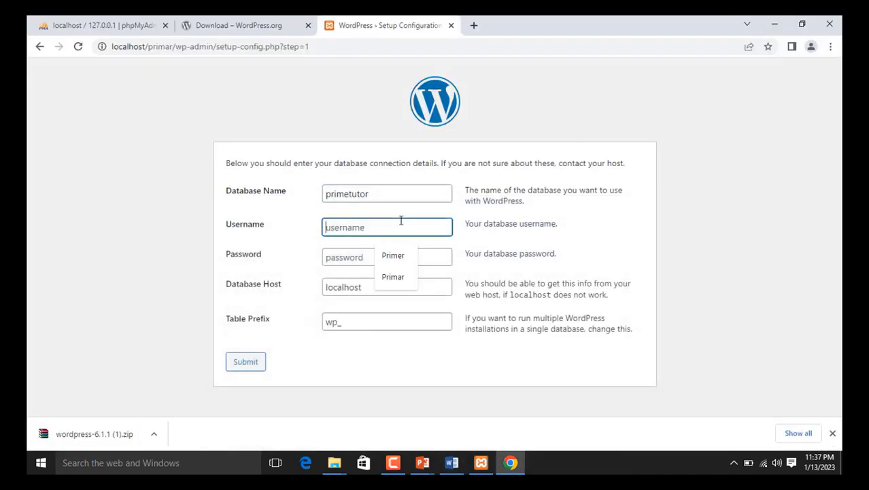
text(primer)
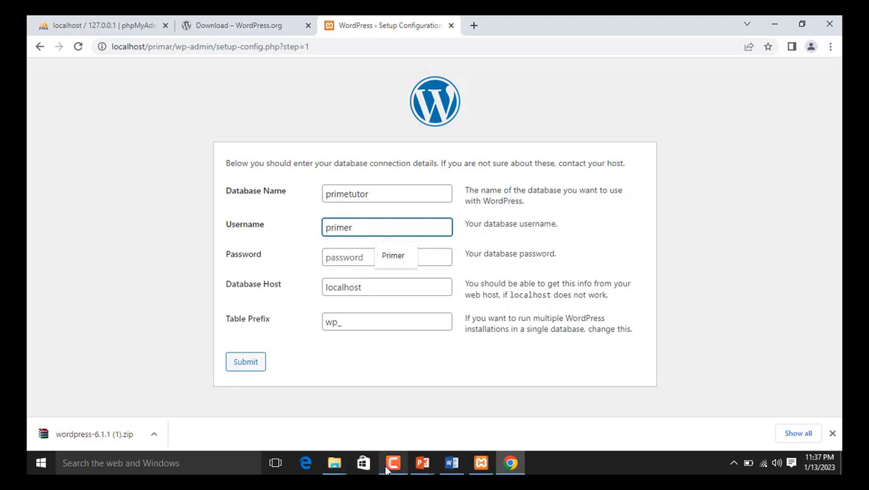
Step: Copy the database password from the Database info Word document and enter it in the setup form's Password field
click(453, 463)
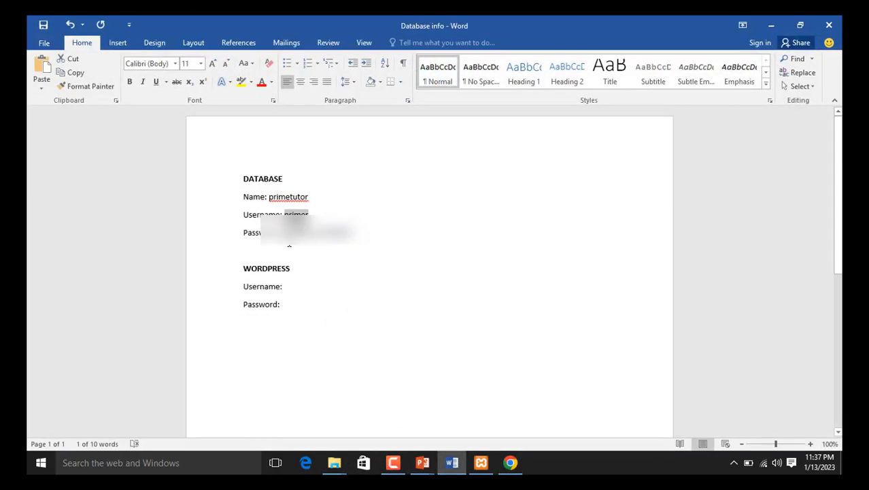
drag(282, 233, 354, 233)
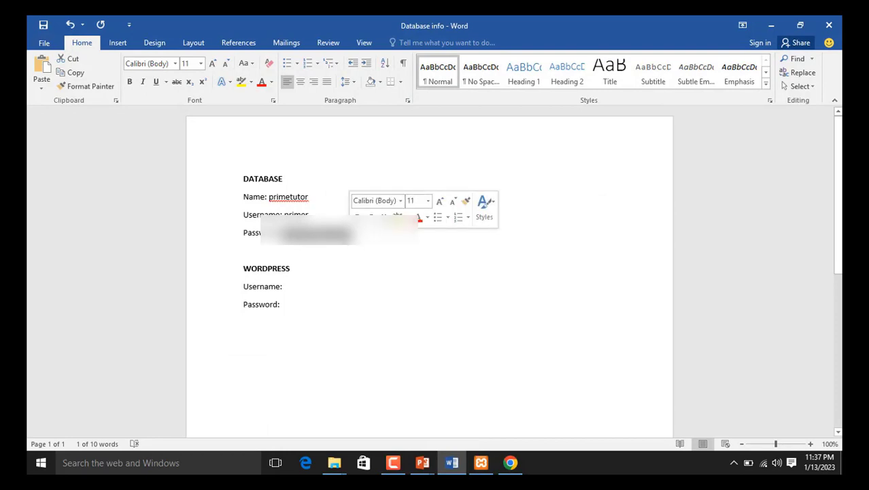
key(ctrl+c)
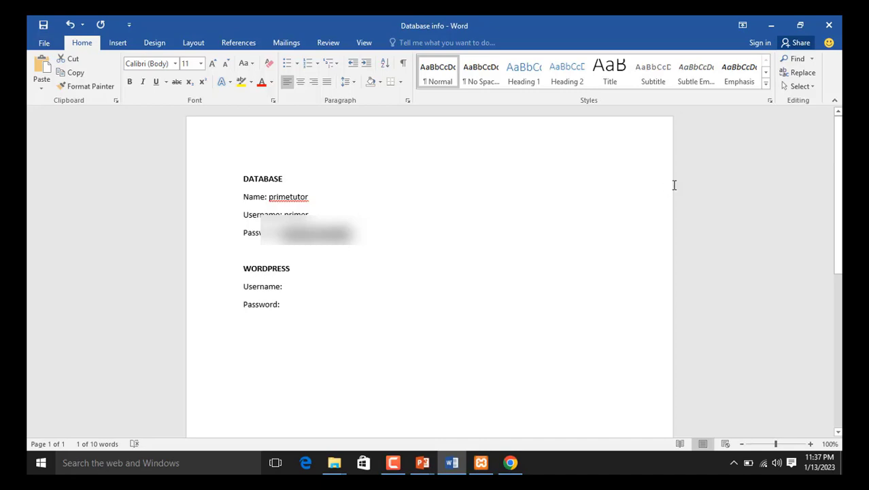
click(772, 29)
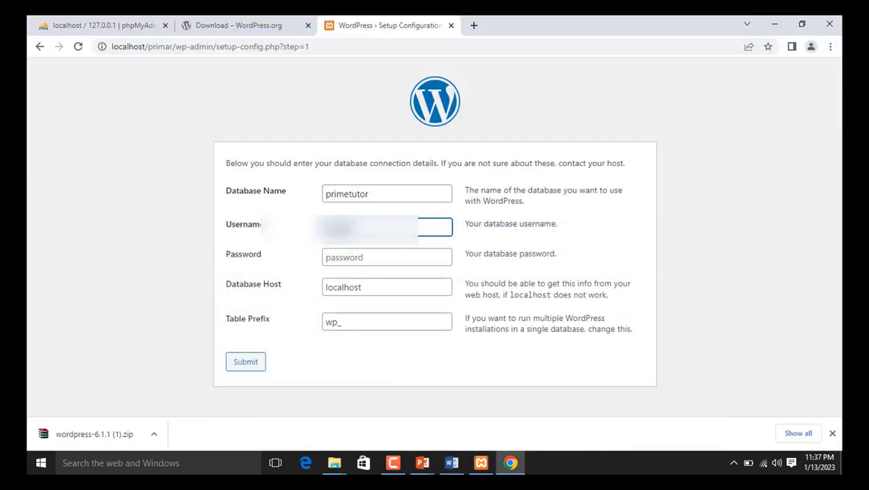
click(349, 256)
key(ctrl+v)
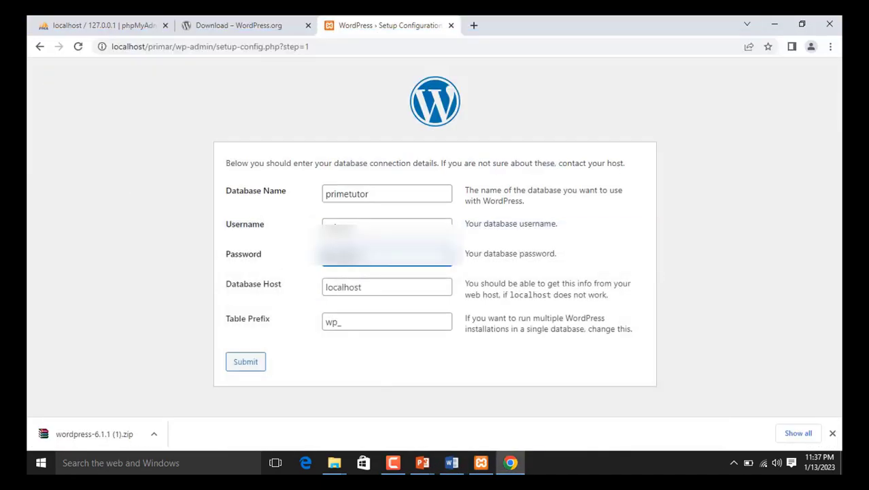
Step: Submit the database connection details with localhost as the Database Host and run the WordPress installation
click(377, 288)
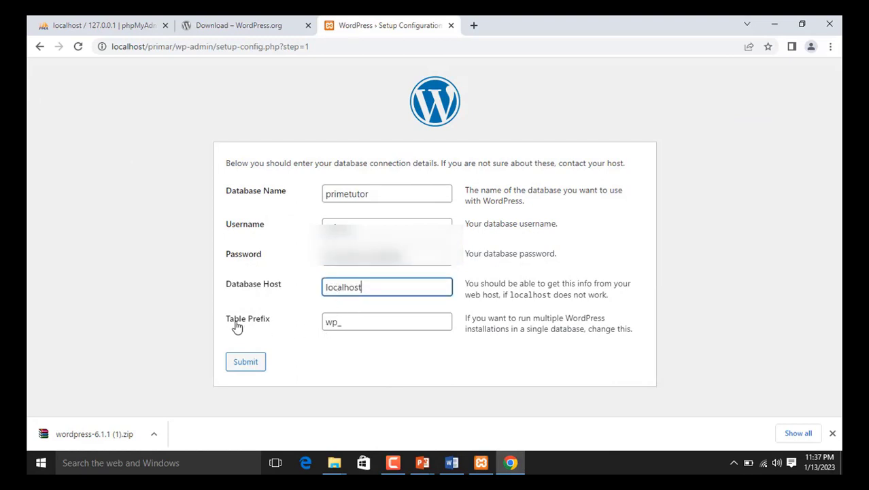
click(252, 366)
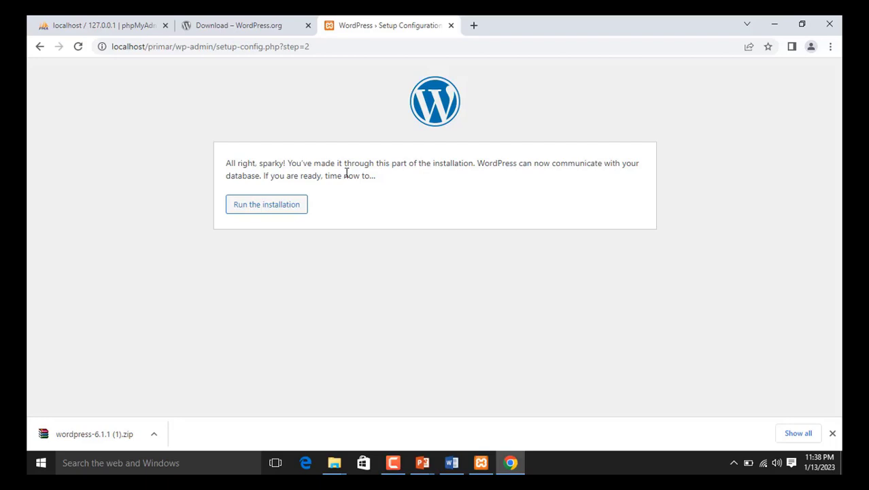
click(267, 212)
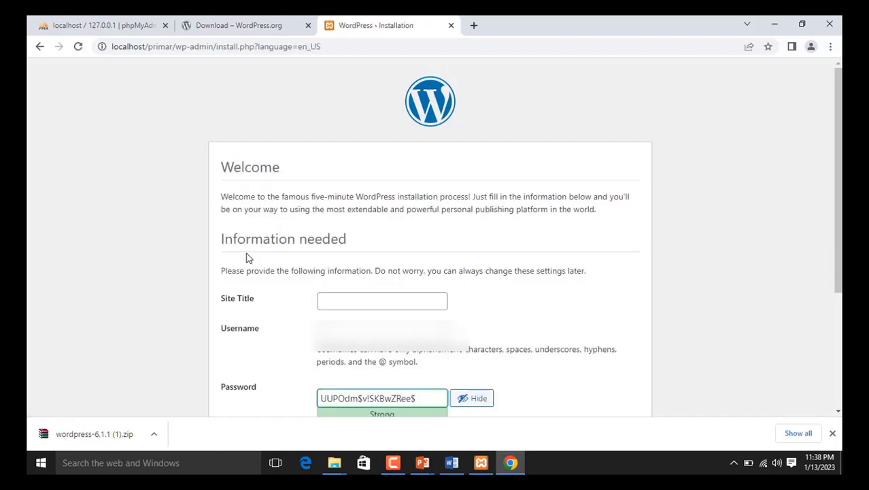
Step: Set the Site Title to primertutor and fill in the admin username with the suggested entry in the installation form
scroll(386, 212, down, 1)
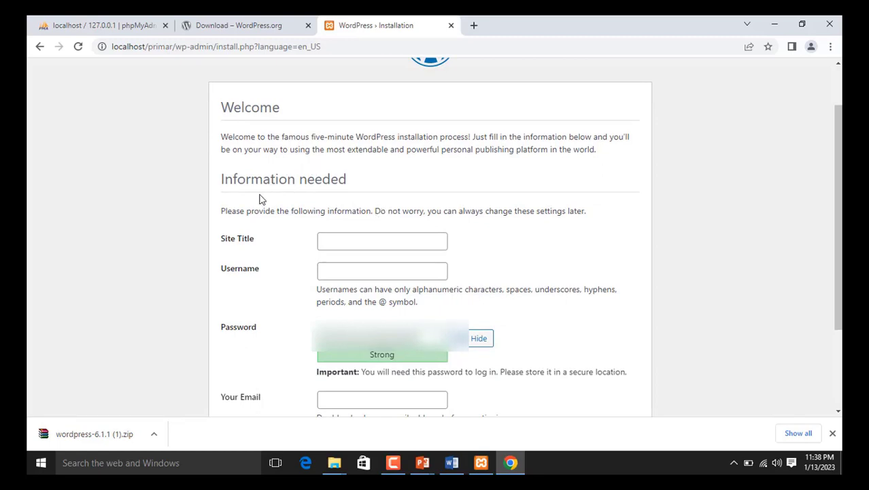
click(451, 464)
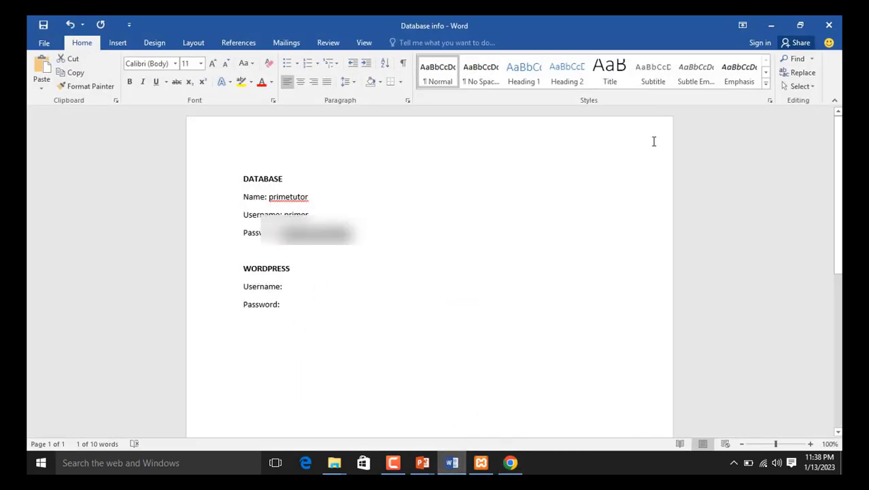
click(771, 25)
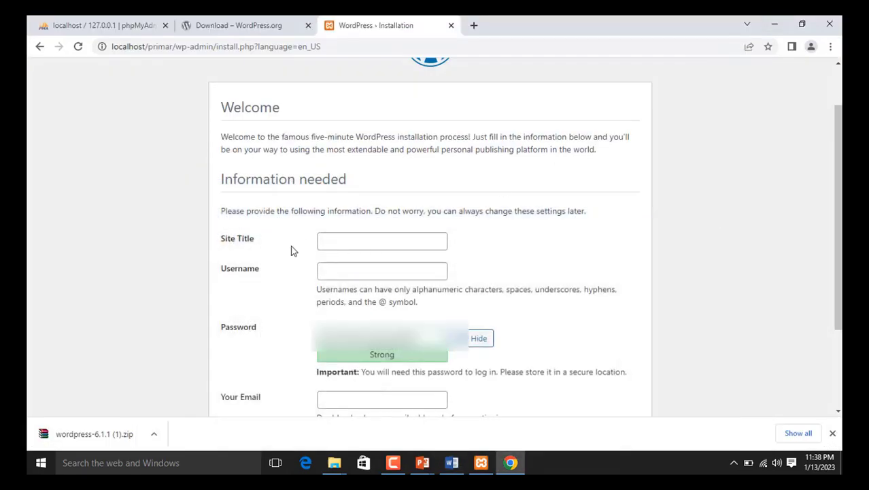
click(338, 240)
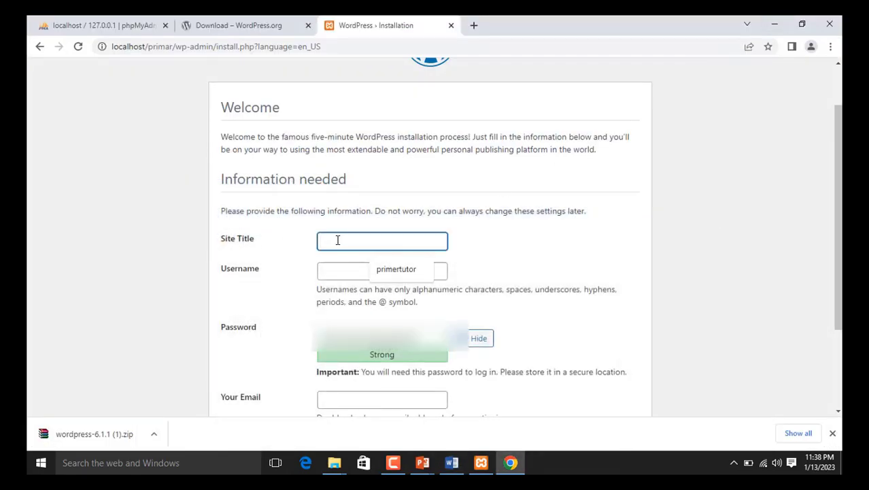
click(422, 270)
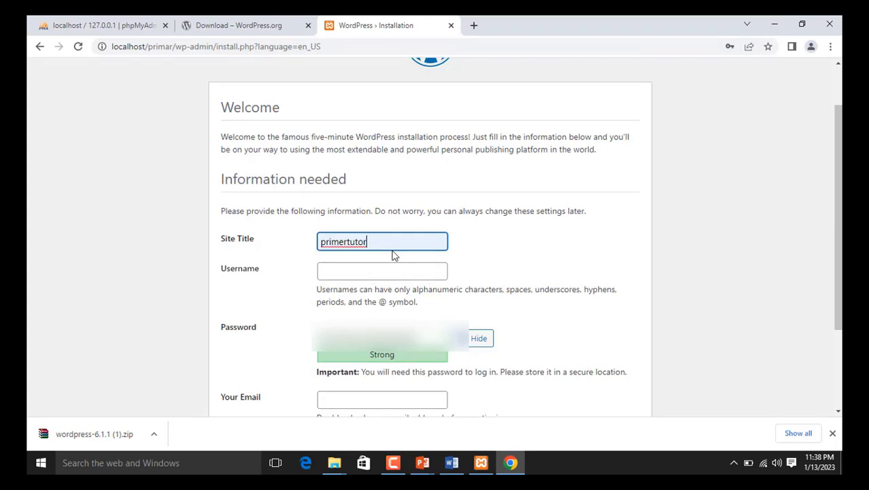
click(347, 272)
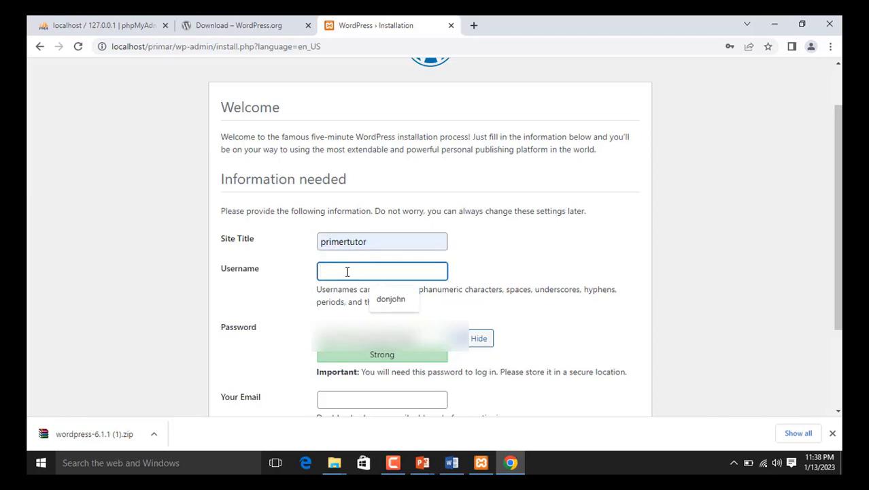
click(398, 301)
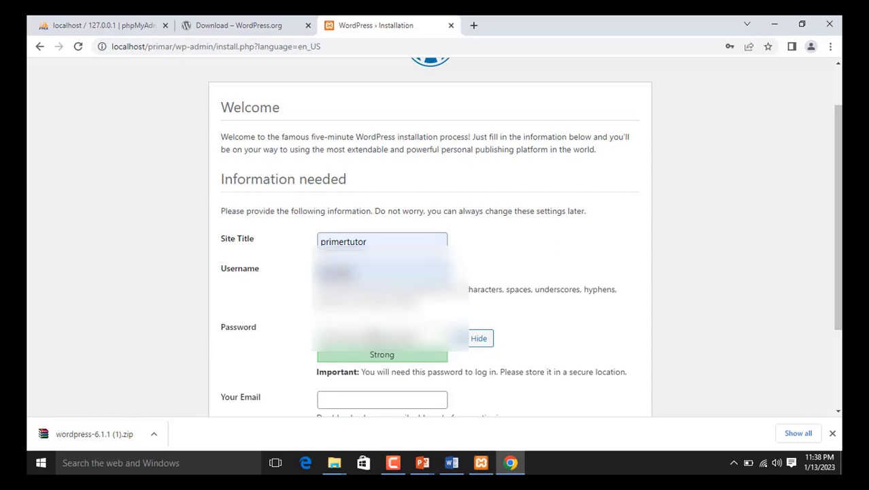
Step: Copy the admin username from the installation form into the WORDPRESS Username line of the Database info Word document
scroll(566, 299, down, 1)
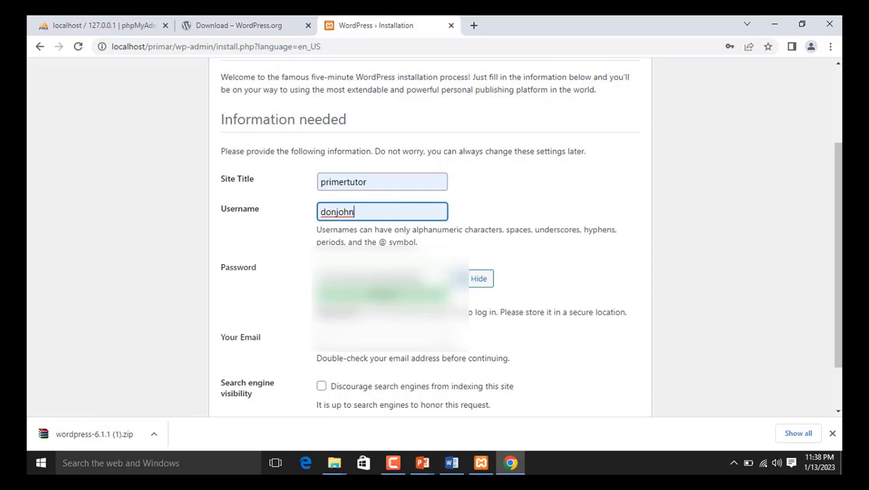
drag(418, 279, 318, 279)
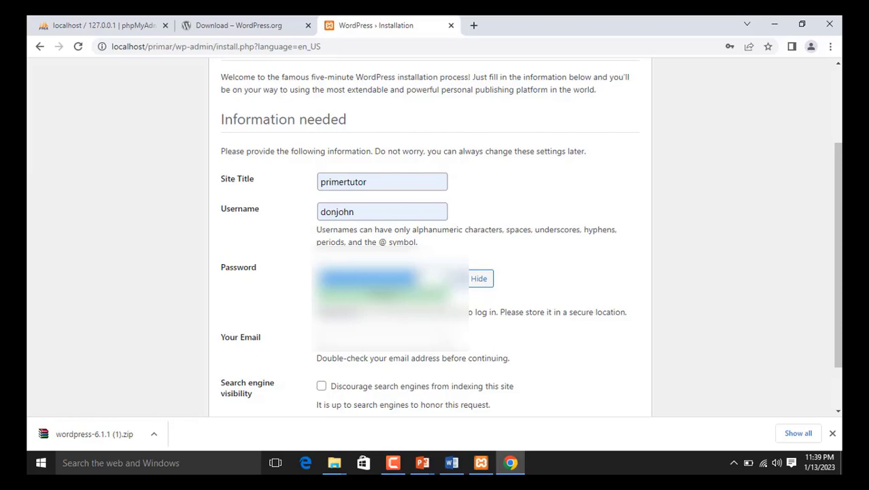
click(423, 277)
drag(354, 211, 320, 213)
key(ctrl+c)
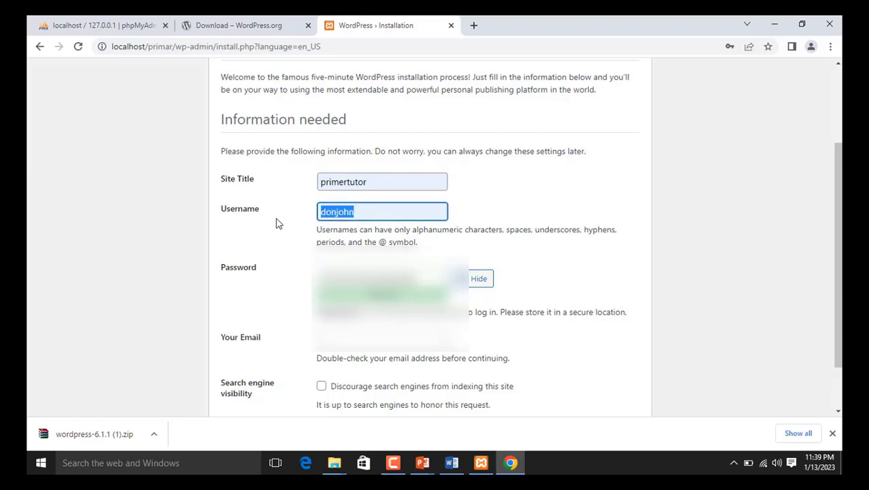
click(451, 463)
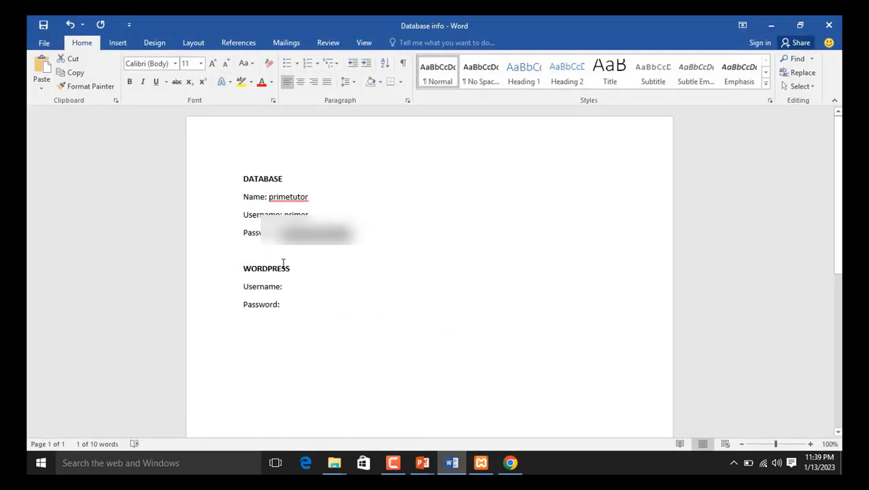
click(289, 285)
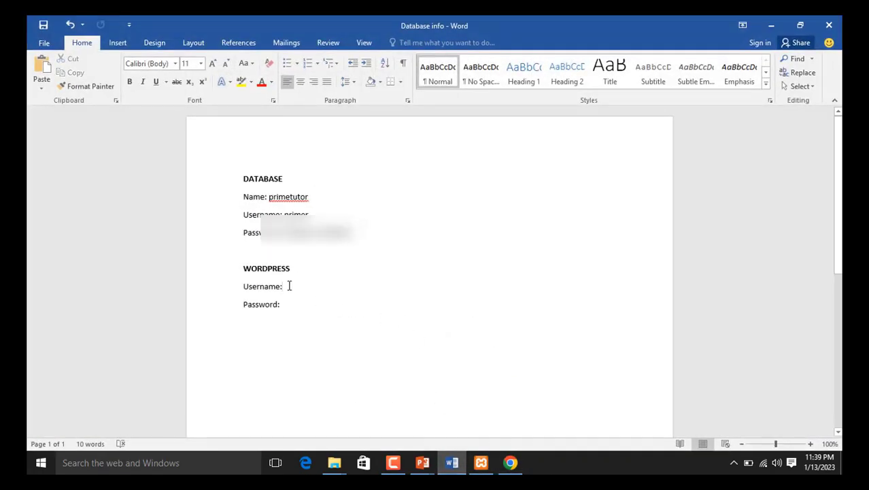
key(ctrl+v)
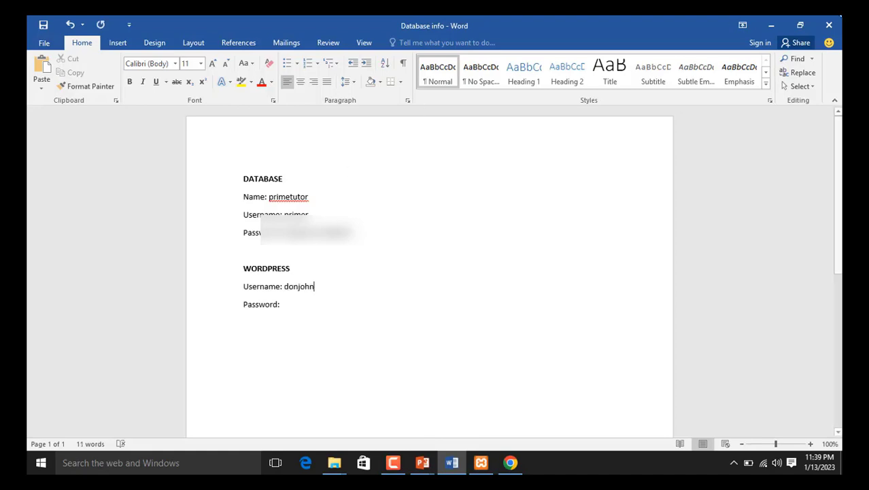
click(771, 25)
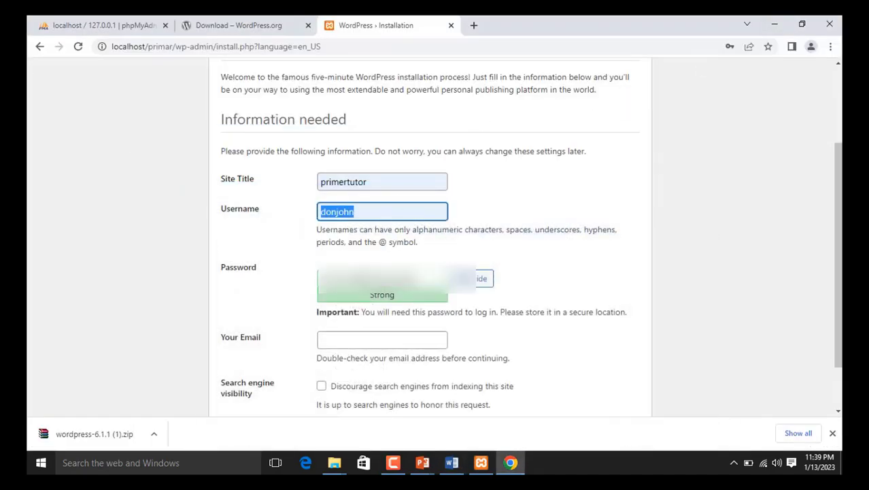
Step: Copy the generated admin password from the installation form into the WORDPRESS Password line of the Word document
key(Tab)
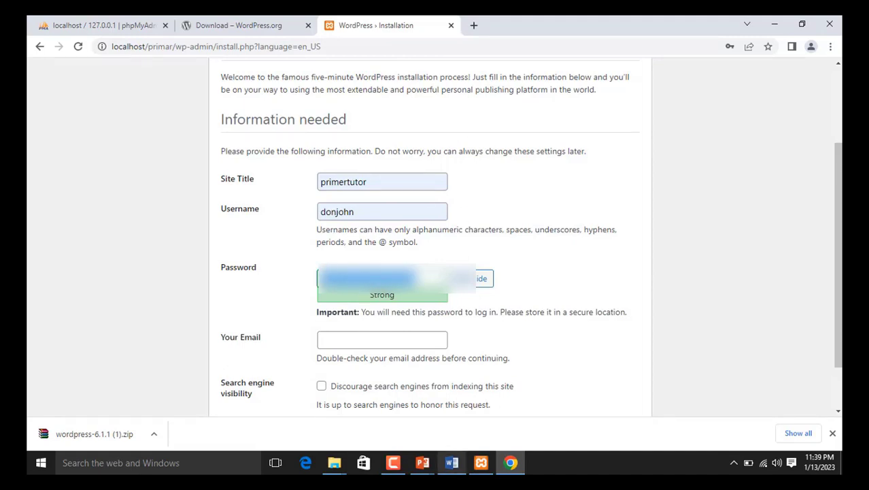
click(454, 464)
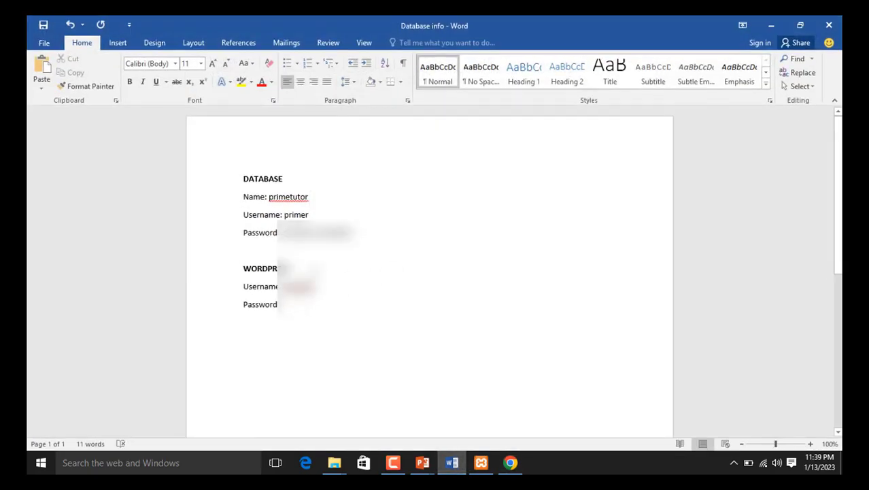
key(ctrl+v)
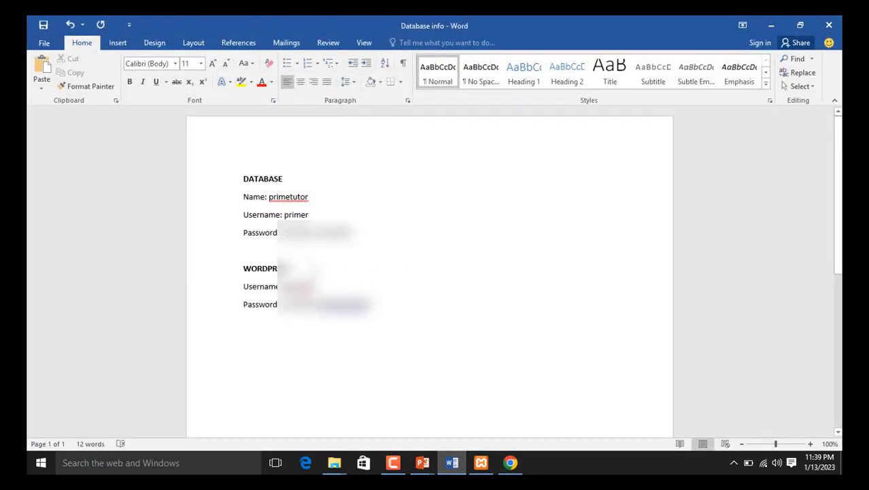
click(770, 30)
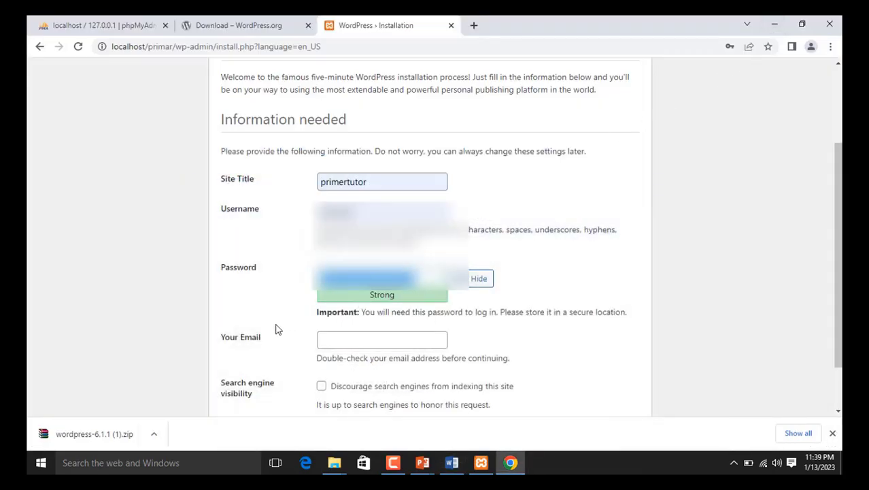
Step: Fill in the admin's email address with the suggested entry and install WordPress
scroll(275, 329, down, 1)
click(347, 277)
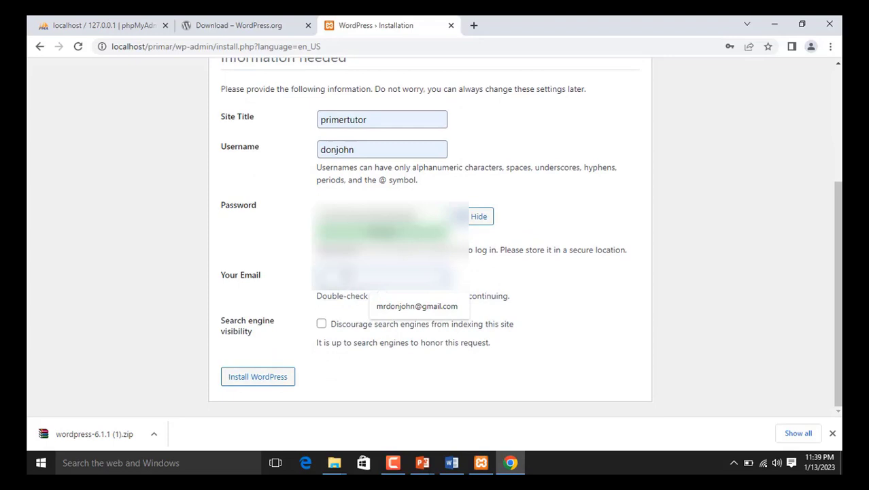
click(402, 305)
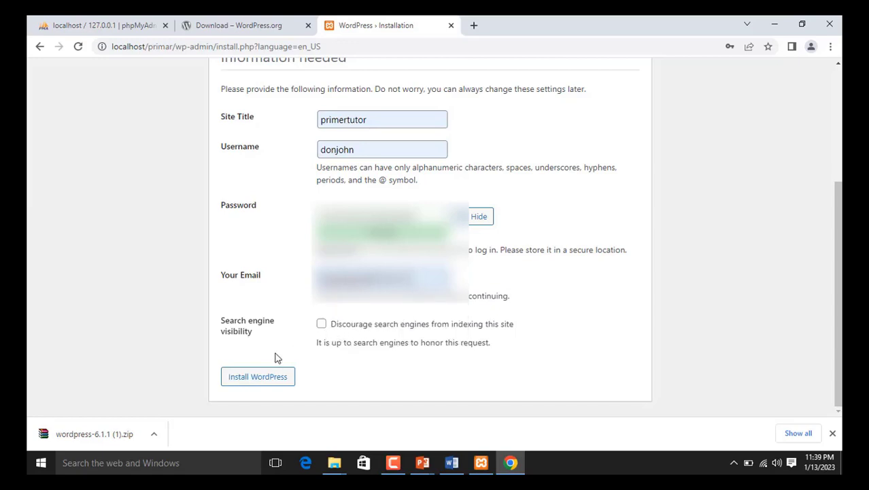
click(256, 381)
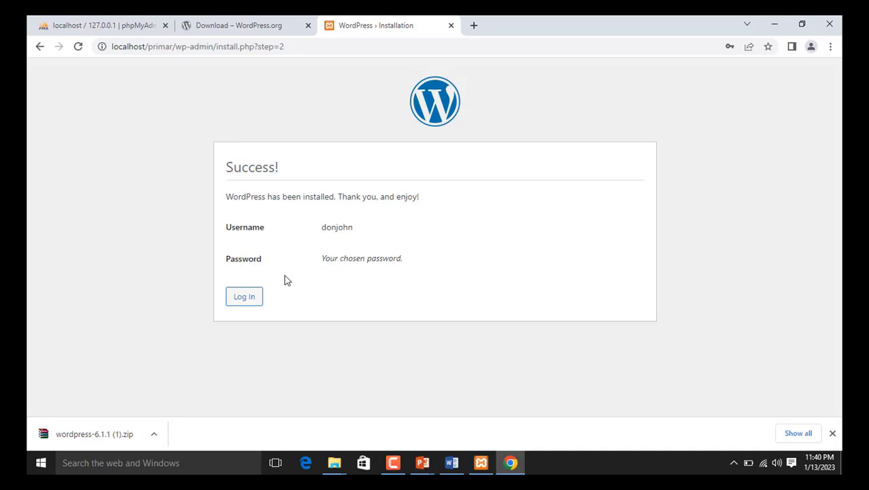
Step: Open the WordPress login page and enter the admin username copied from the Database info Word document
click(256, 298)
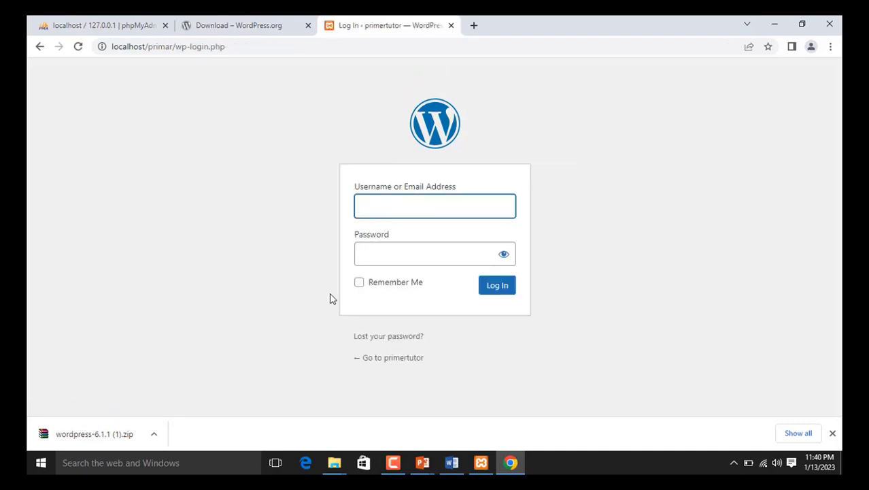
click(450, 465)
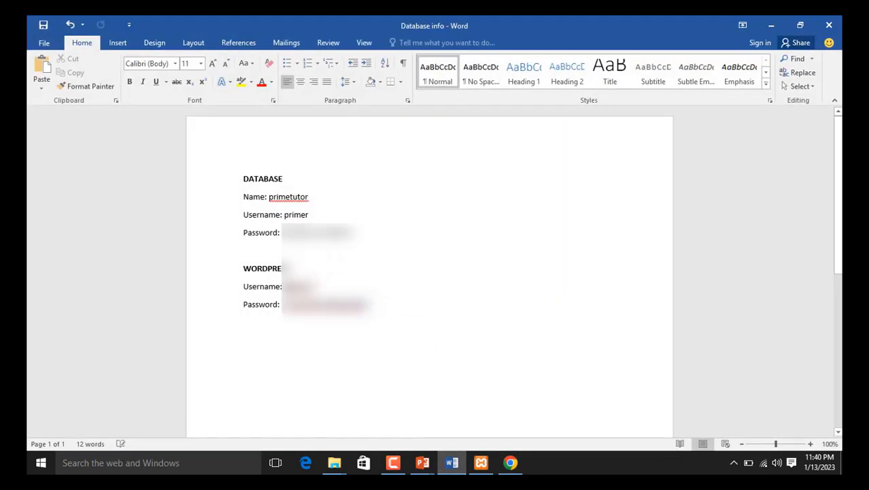
drag(284, 287, 317, 287)
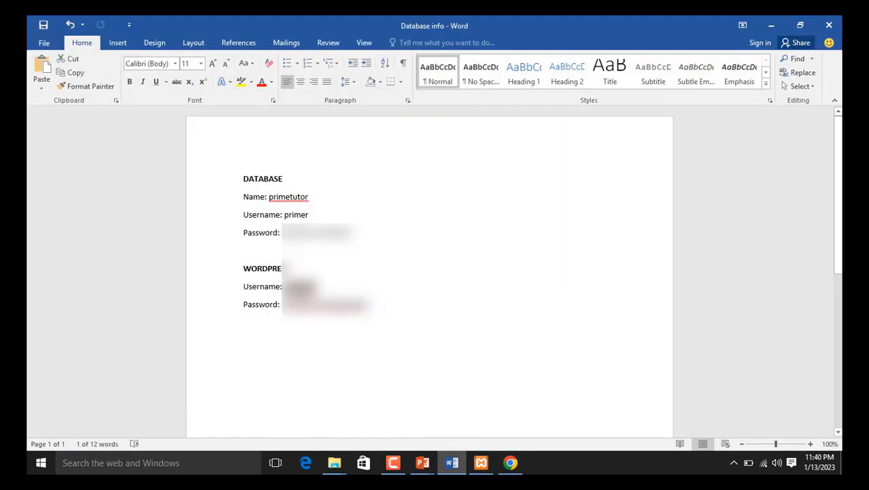
key(ctrl+c)
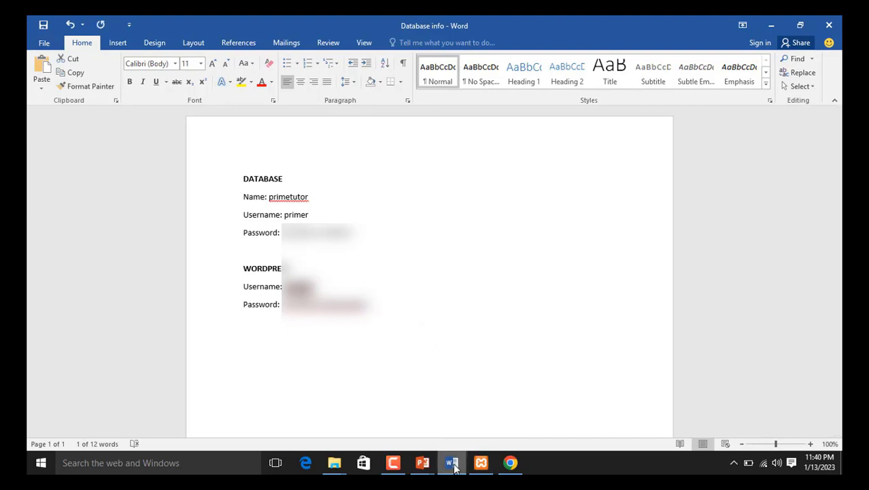
mouse_move(452, 465)
click(510, 462)
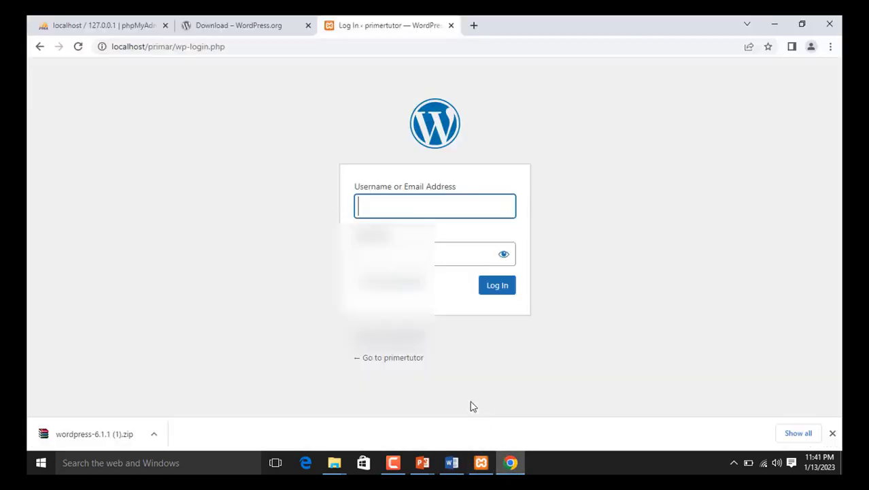
key(ctrl+v)
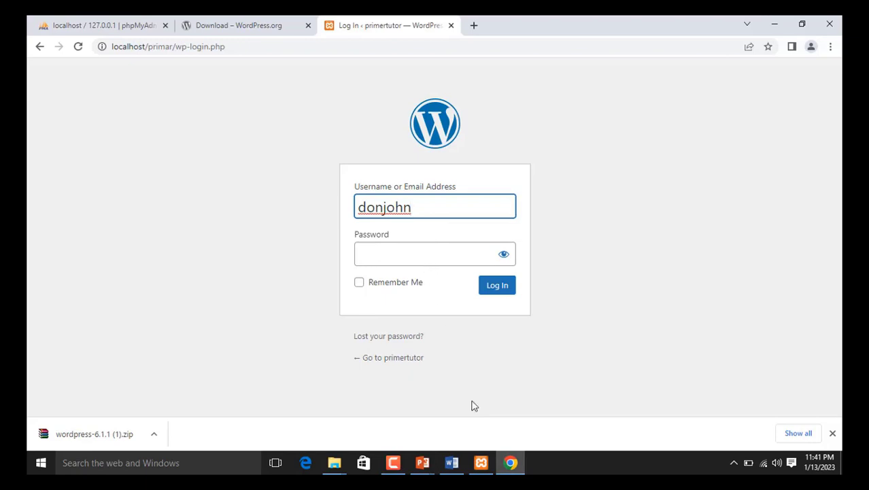
Step: Copy the WORDPRESS password from the Database info Word document into the login form's Password field and log in to the site
click(451, 464)
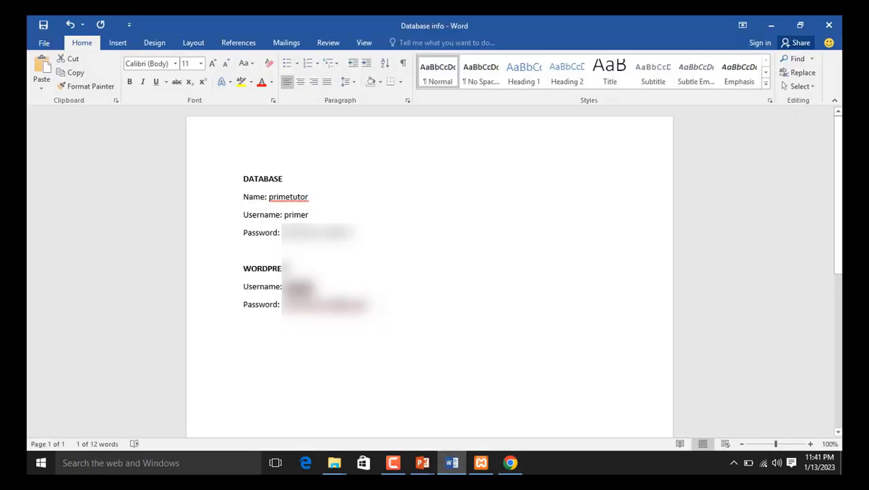
drag(368, 306, 283, 306)
key(ctrl+c)
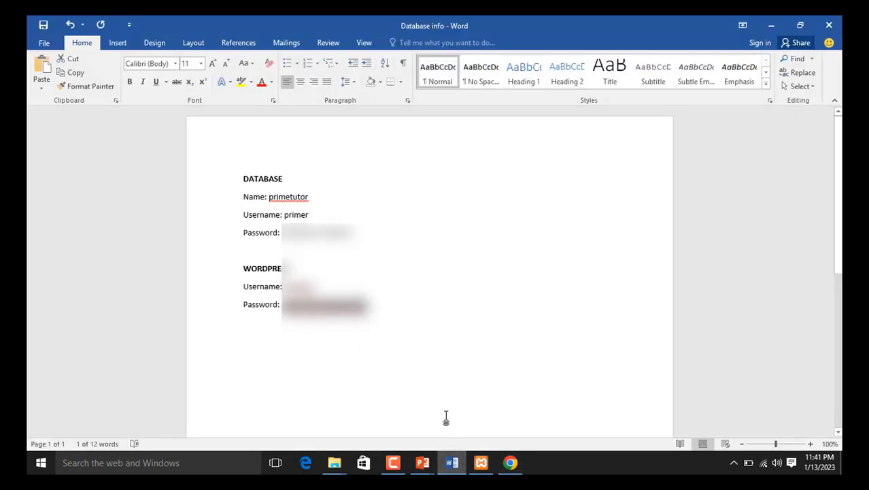
click(451, 462)
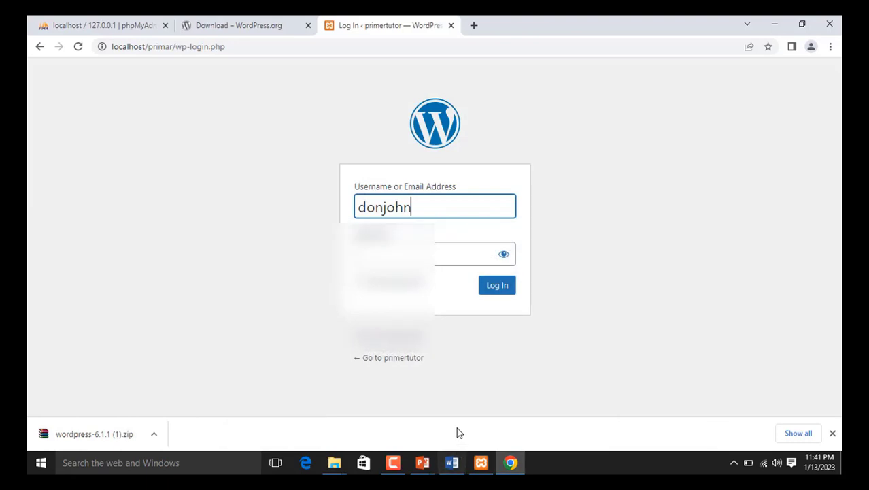
click(438, 260)
key(ctrl+v)
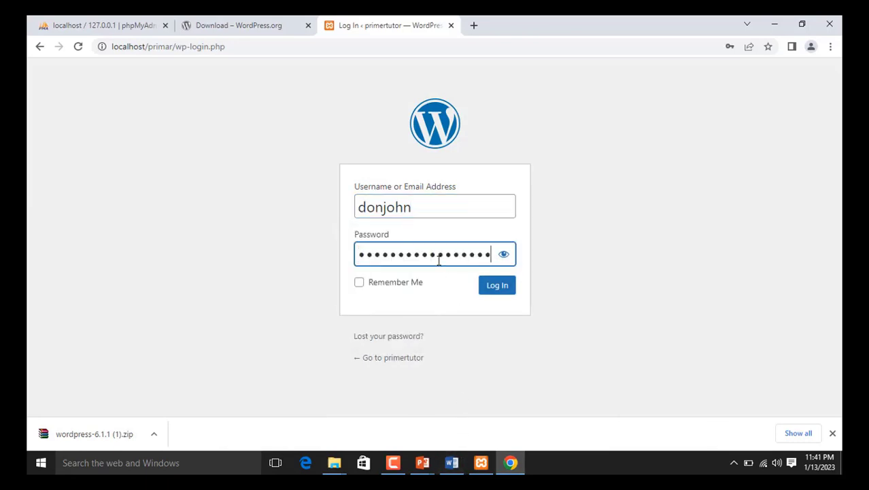
click(495, 289)
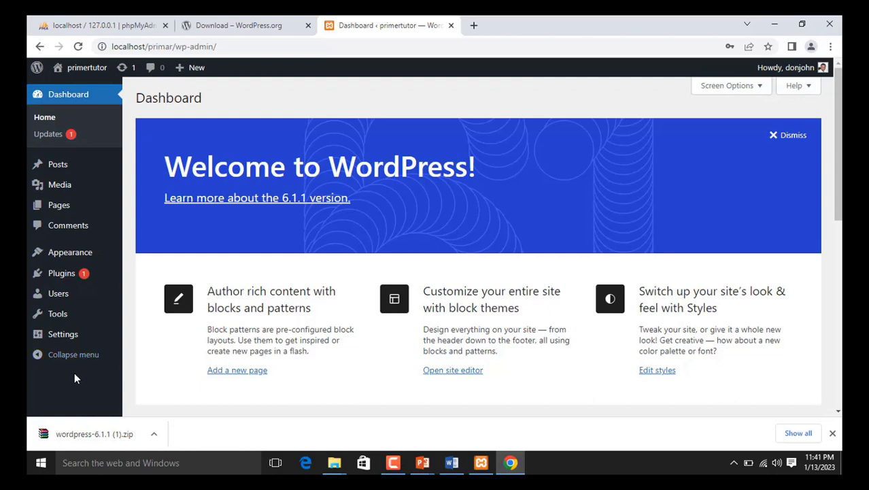
mouse_move(65, 195)
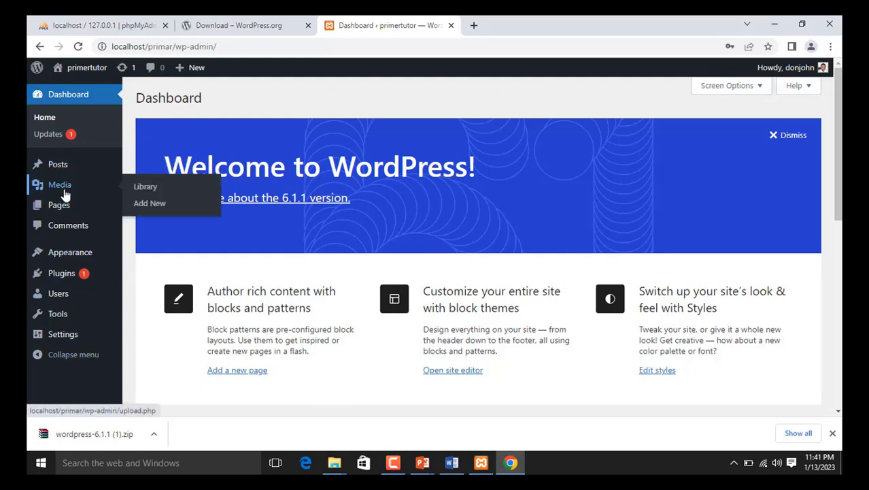